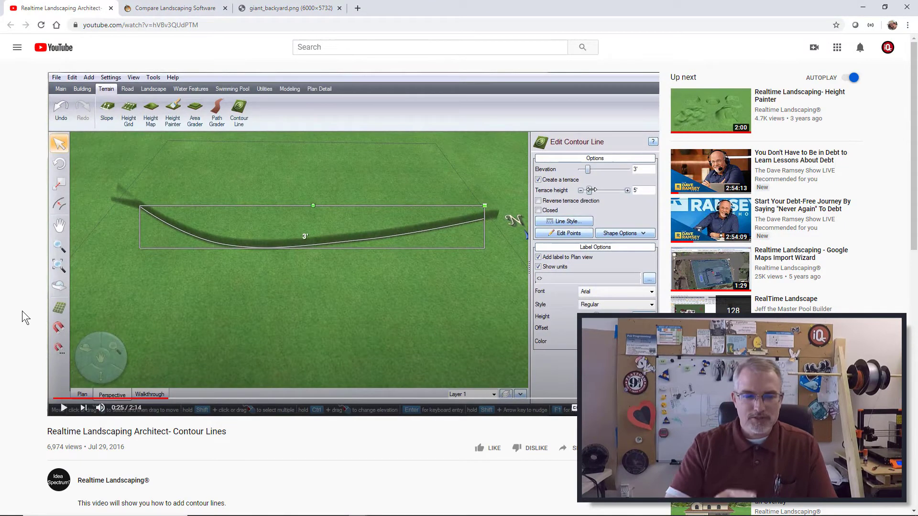
Step: Examine the Plus, Pro and Architect comparison chart for the basic and advanced terrain sculpting tools
click(201, 5)
scroll(274, 208, up, 10)
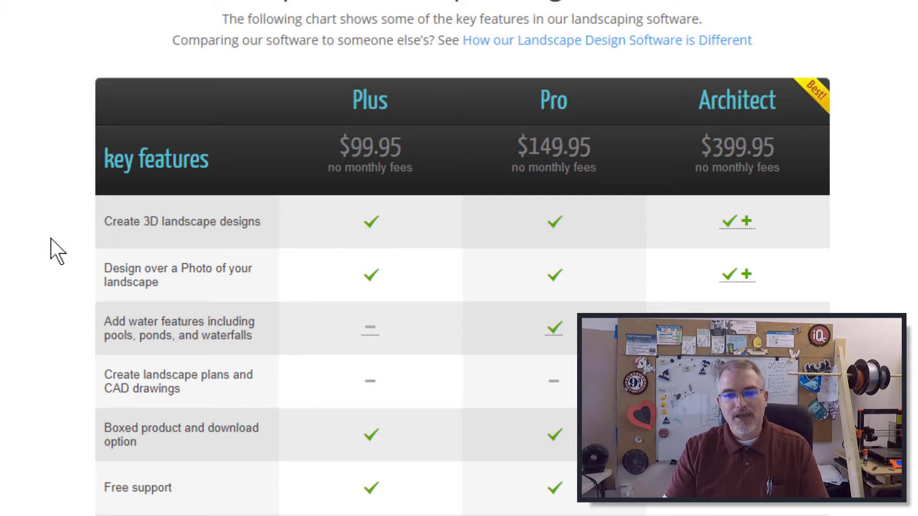
scroll(50, 239, down, 5)
scroll(50, 239, down, 6)
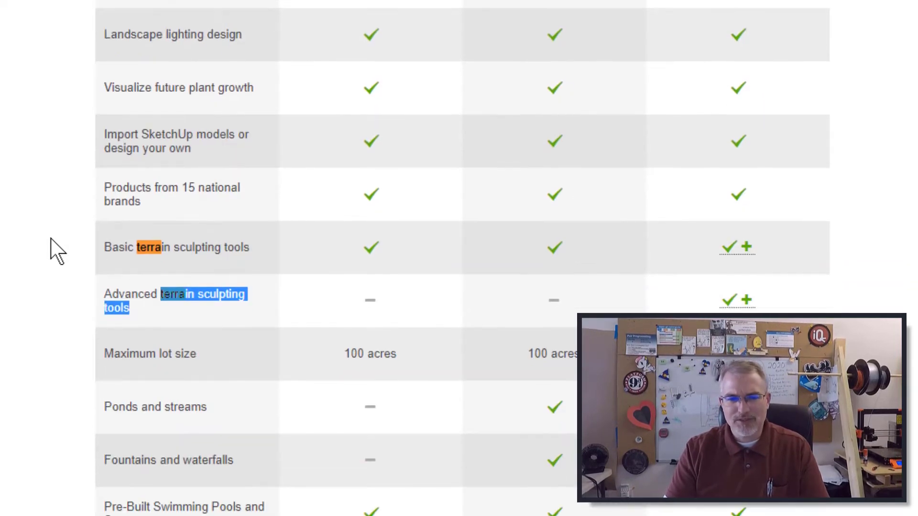
mouse_move(186, 322)
mouse_down()
mouse_move(172, 324)
mouse_move(148, 298)
mouse_up()
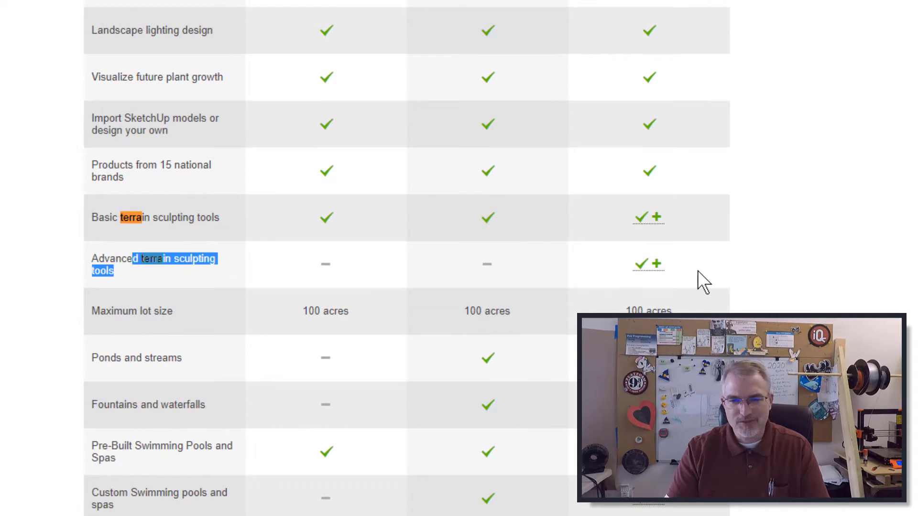
mouse_move(650, 266)
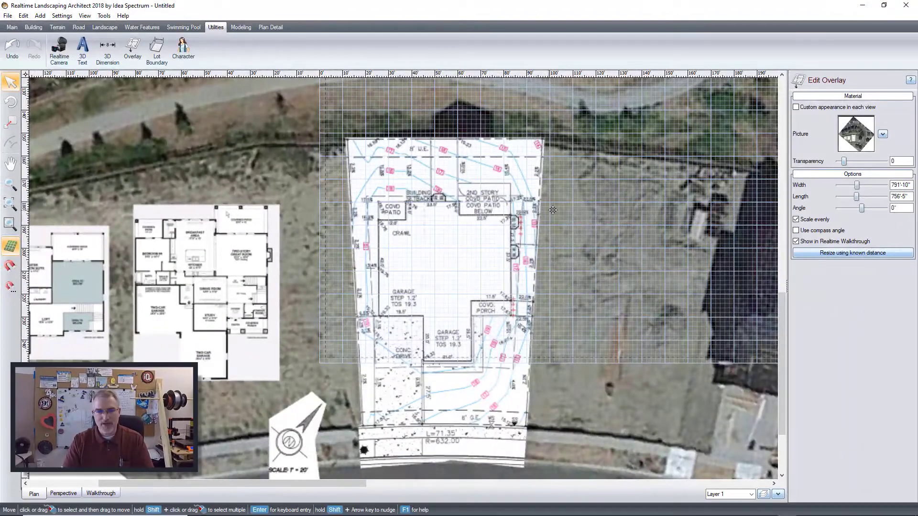
Step: Switch to Realtime Landscaping Architect and reposition the site plan overlay so the whole lot width lies over the grid
drag(473, 151, 424, 180)
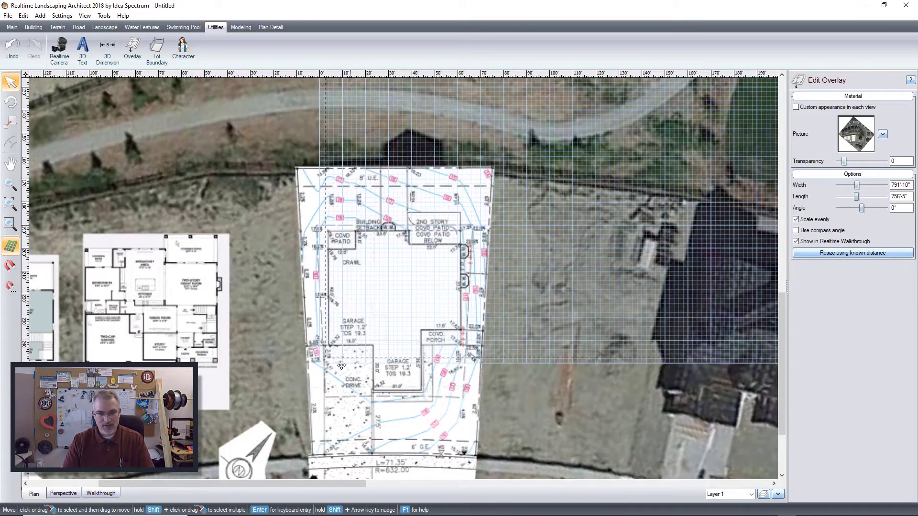
drag(341, 365, 482, 263)
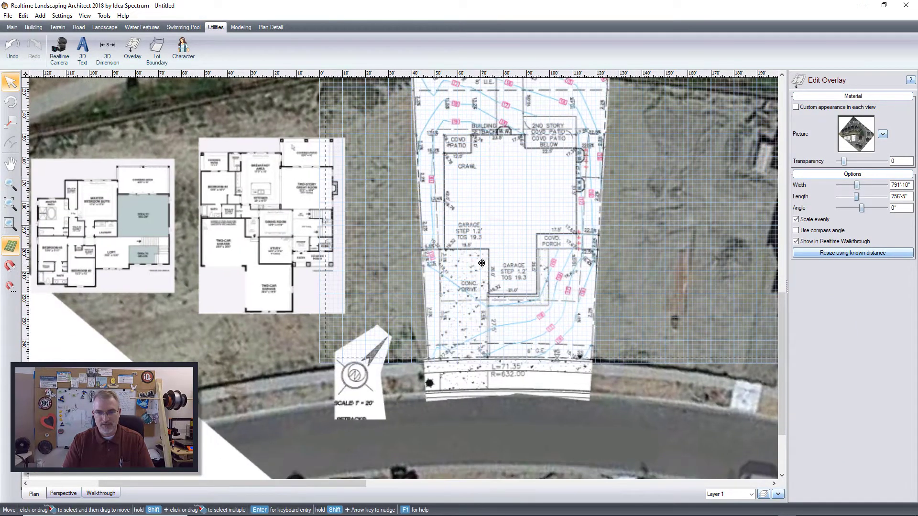
scroll(478, 265, down, 1)
middle_drag(479, 265, 390, 290)
scroll(393, 319, up, 3)
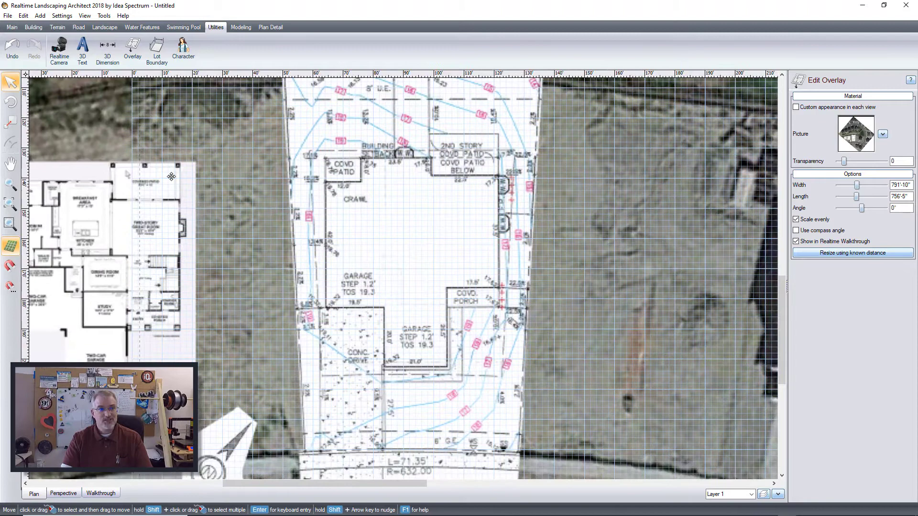
Step: Draw a contour line over the overlay's contour from the front easement, along the porch side of the house, and across the backyard past the rear lot line
click(57, 27)
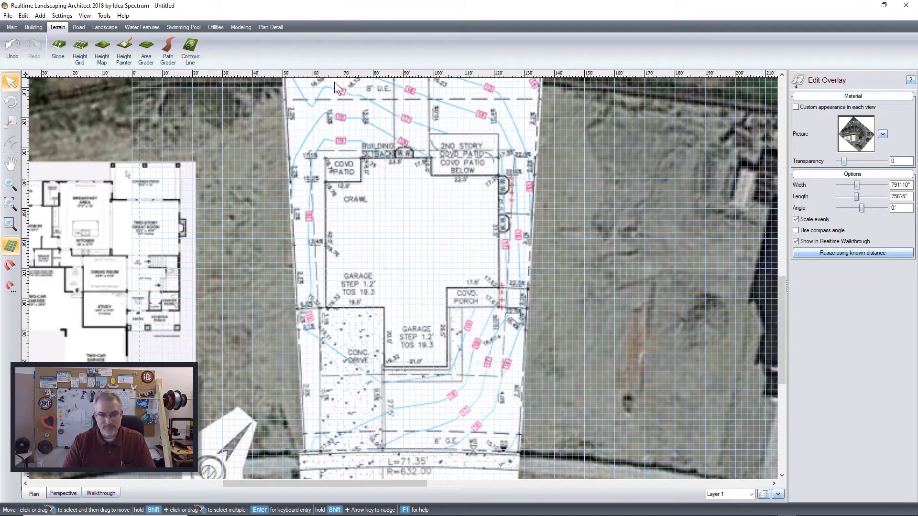
mouse_move(465, 511)
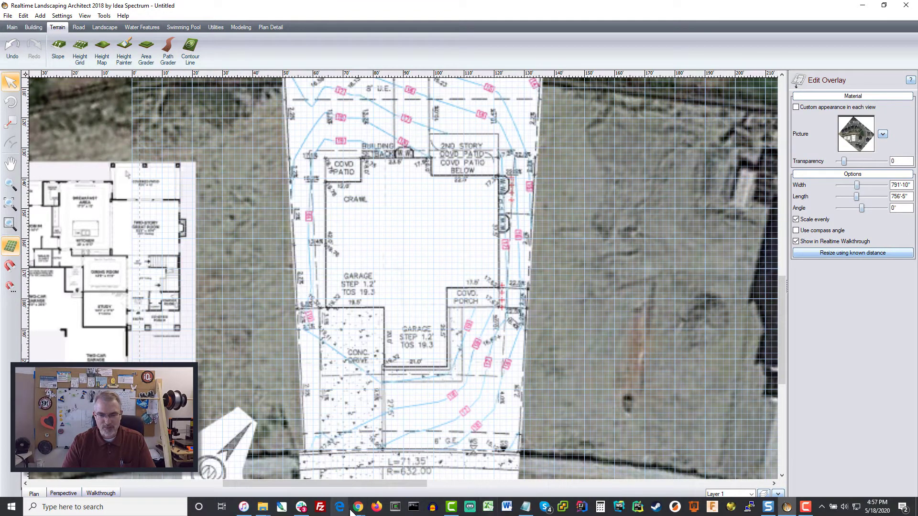
mouse_move(356, 508)
click(332, 478)
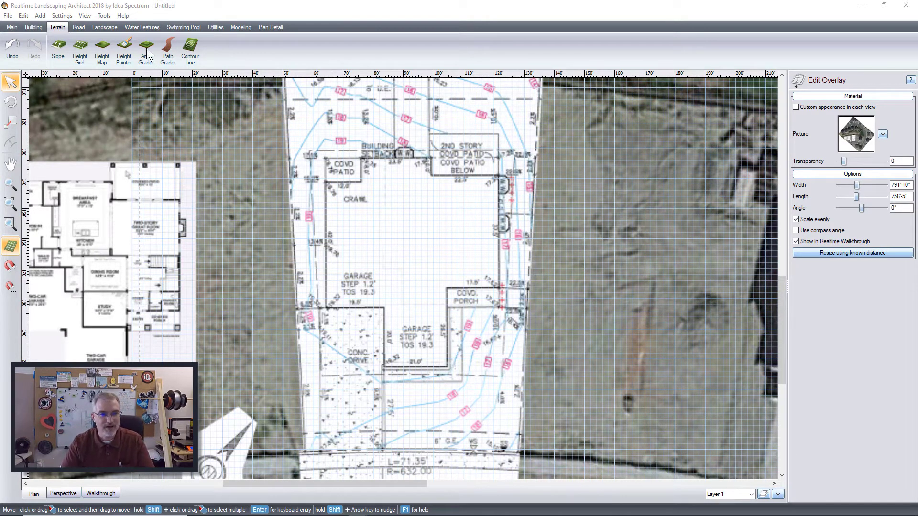
click(194, 47)
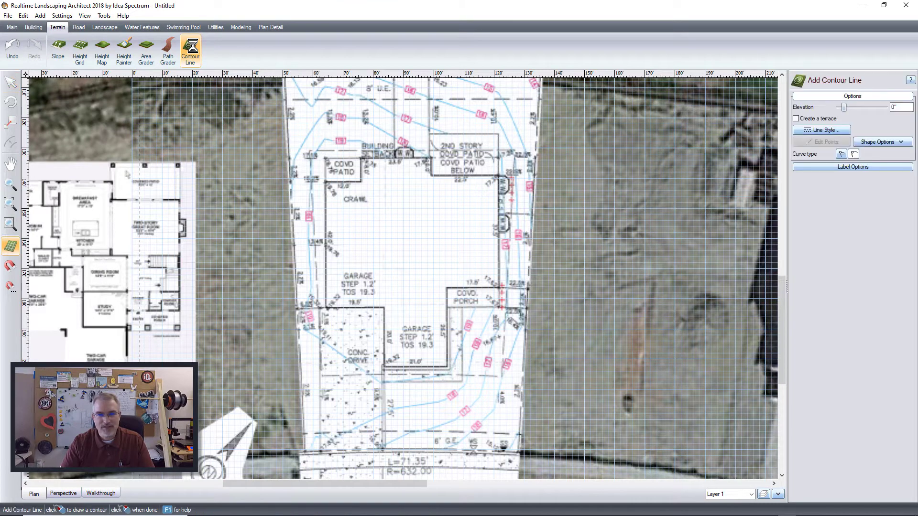
click(442, 451)
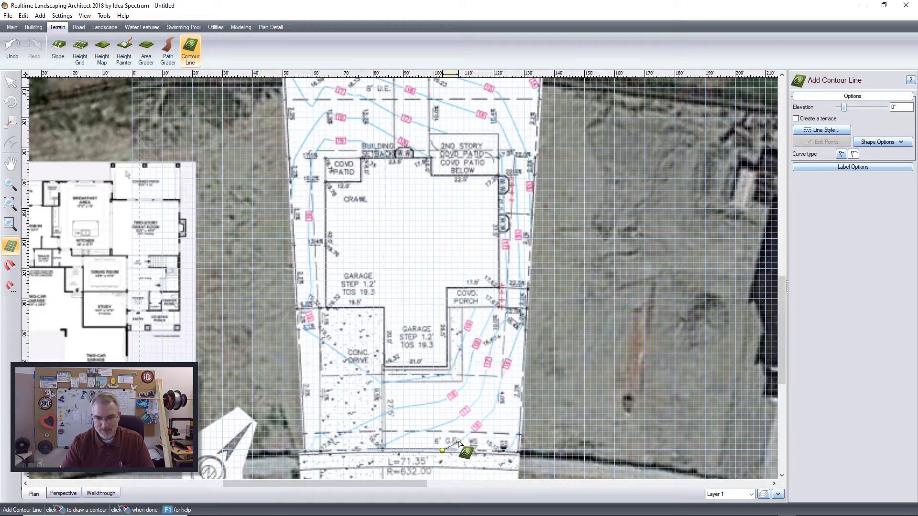
click(458, 440)
click(493, 412)
click(504, 371)
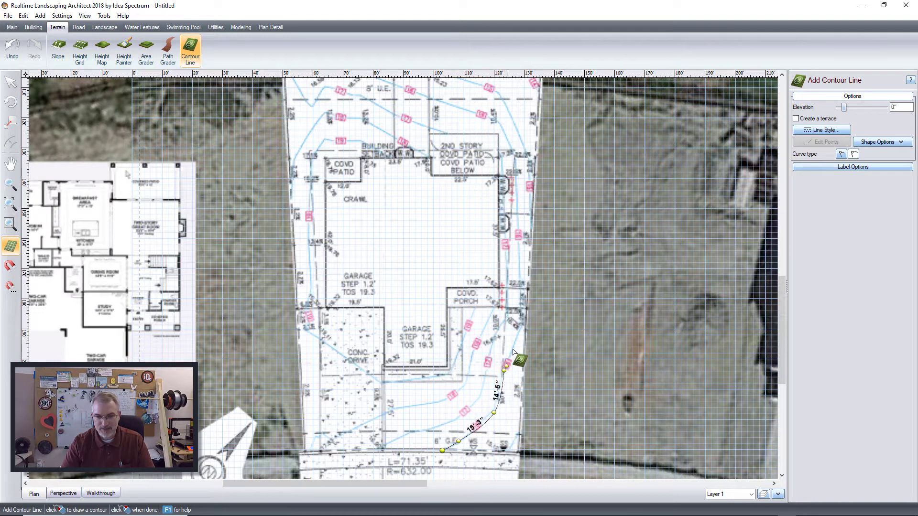
click(524, 325)
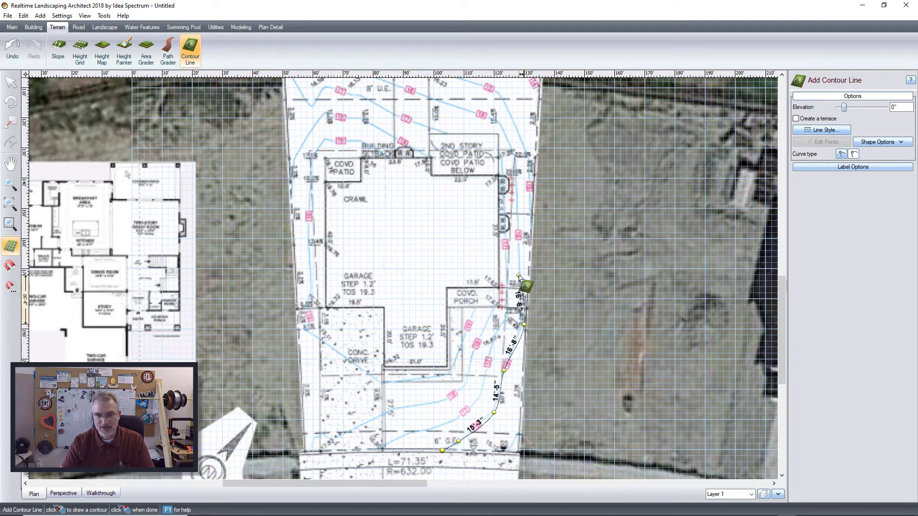
click(522, 272)
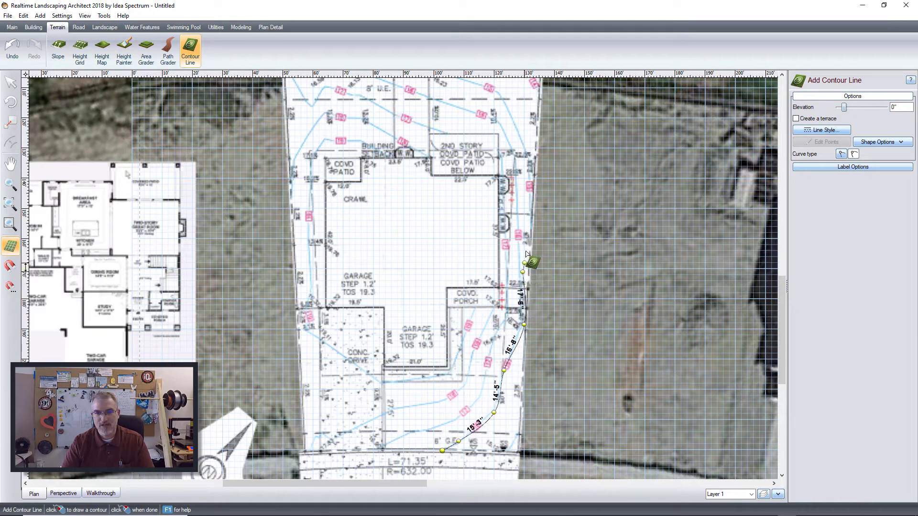
click(516, 158)
click(499, 127)
click(470, 117)
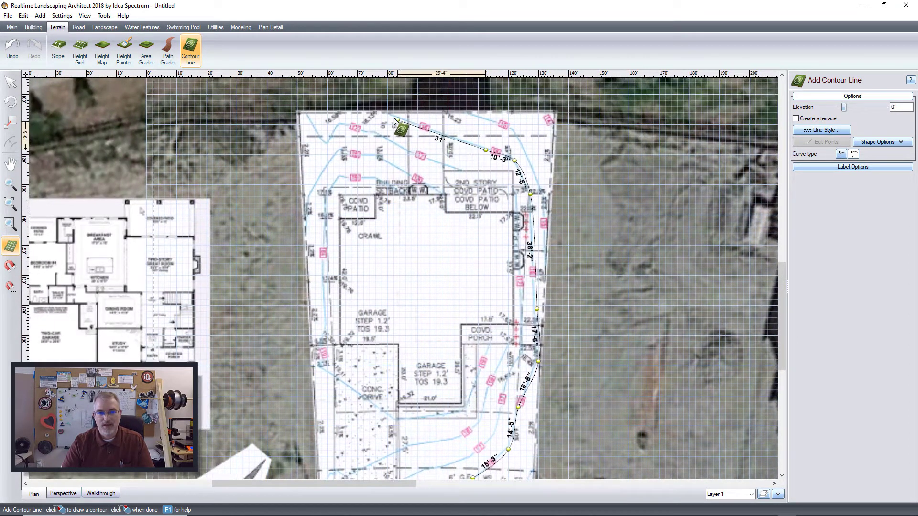
click(389, 113)
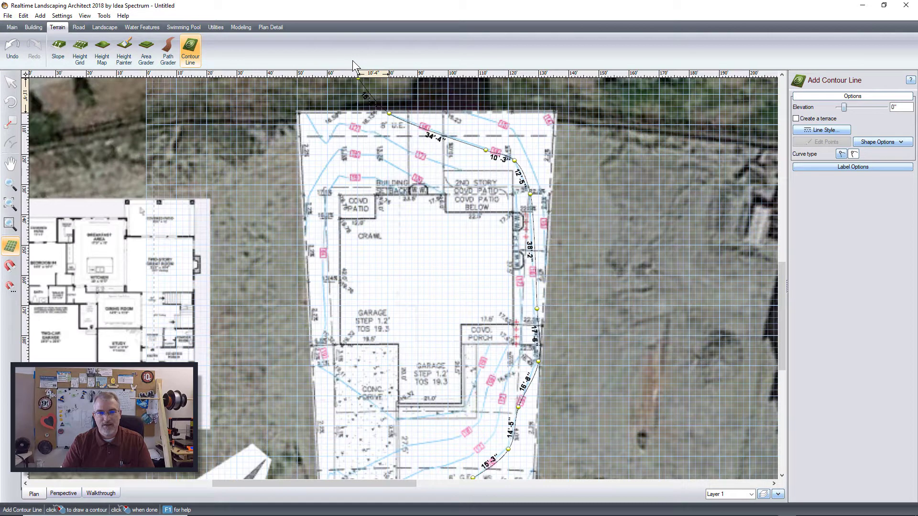
click(367, 88)
right_click(368, 90)
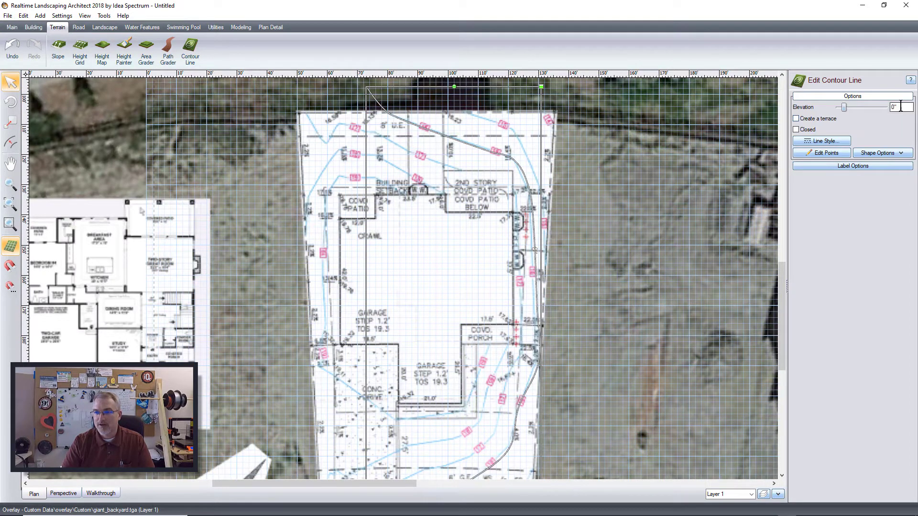
Step: Set the new contour line's elevation to 16'
double_click(890, 107)
text(16)
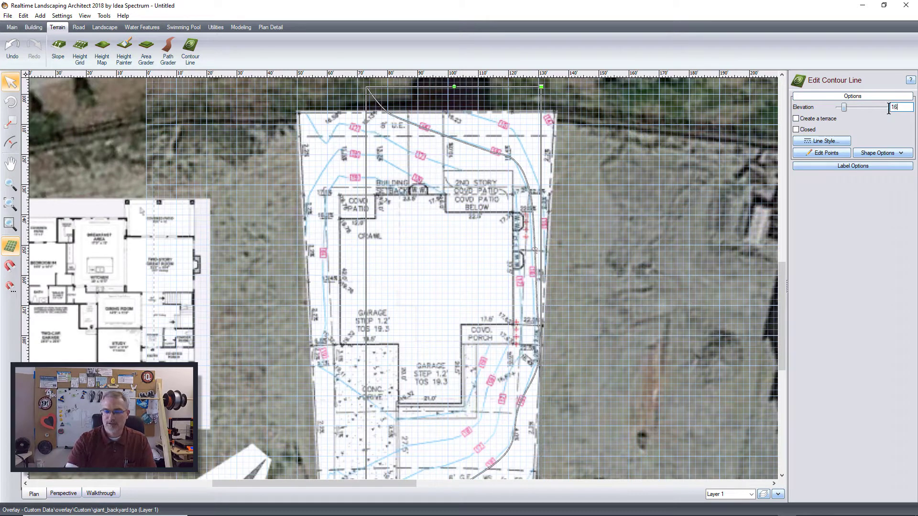
key(Return)
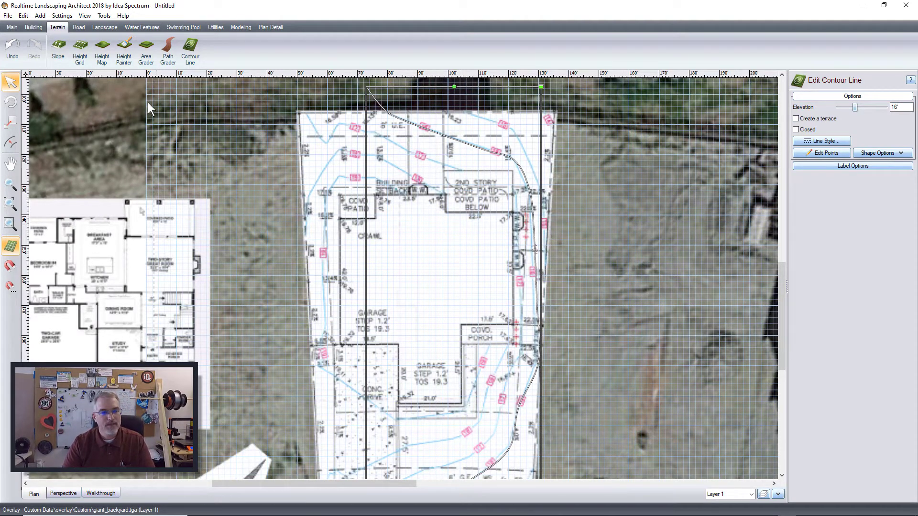
Step: Draw a second contour line outside the first, from the rear lot line down the porch side to the street, at elevation 15'
click(189, 49)
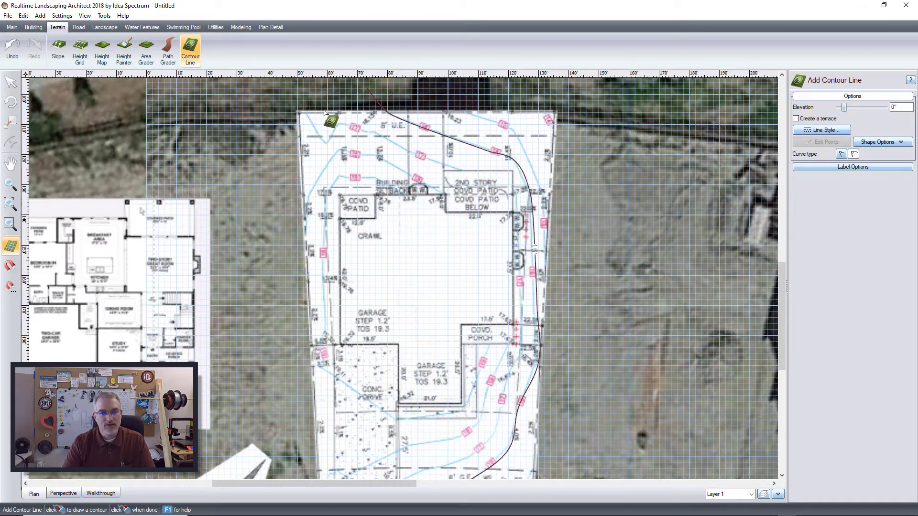
click(459, 107)
click(499, 124)
click(511, 129)
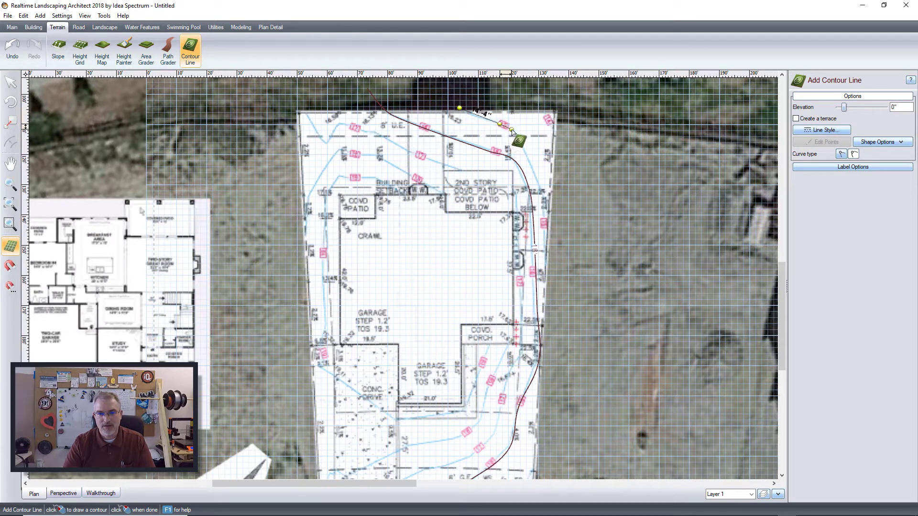
click(538, 186)
click(547, 227)
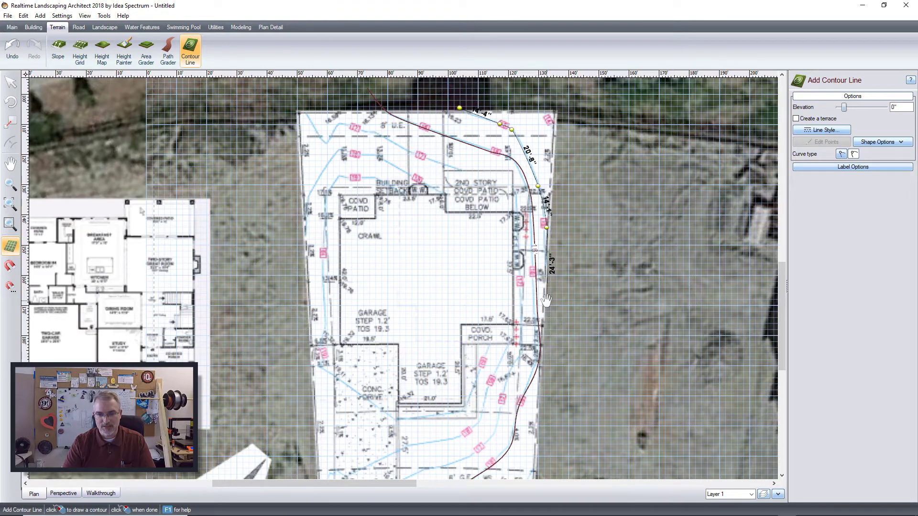
middle_drag(547, 300, 535, 166)
click(535, 166)
click(536, 260)
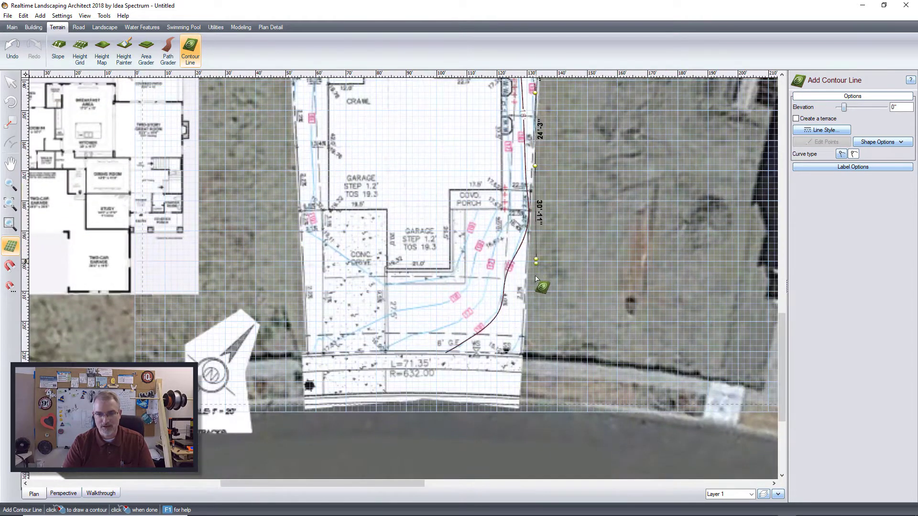
click(525, 334)
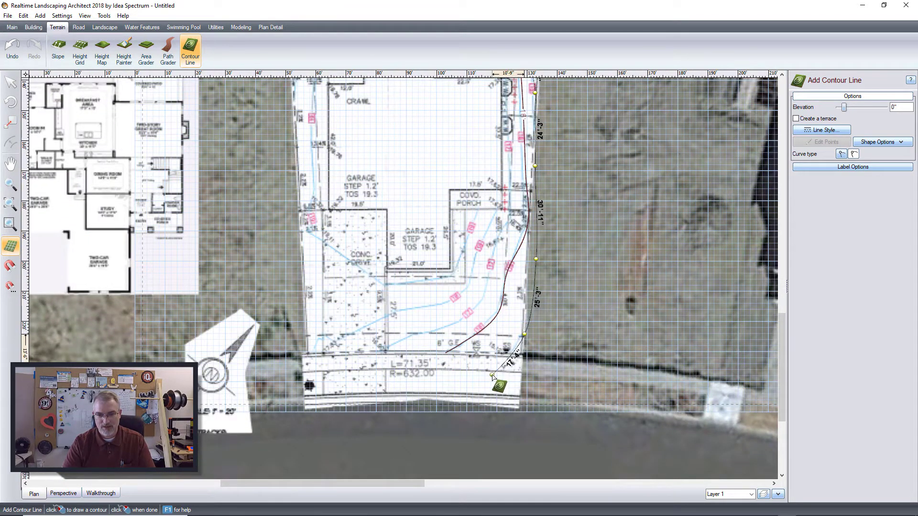
right_click(492, 375)
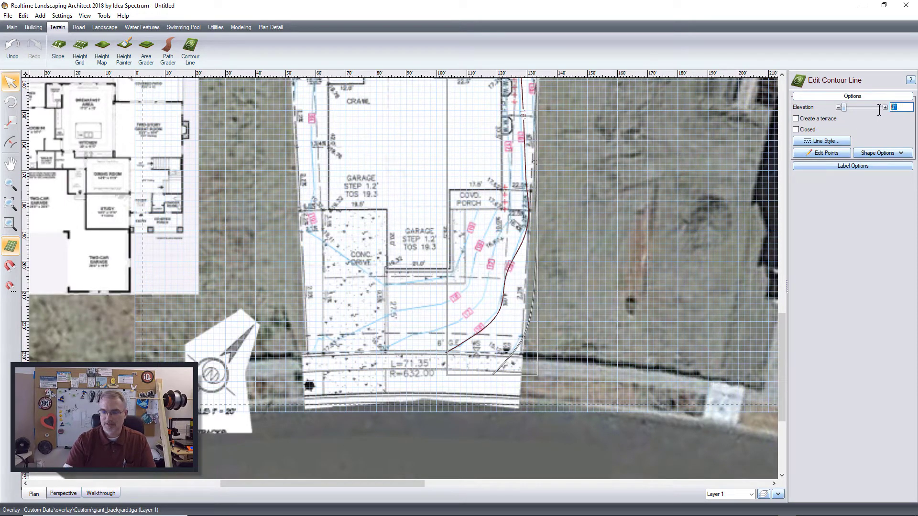
text(15)
key(Return)
Step: Draw a short contour line across the lot's rear corner on the porch side and set its elevation to 14'
middle_drag(633, 207, 541, 288)
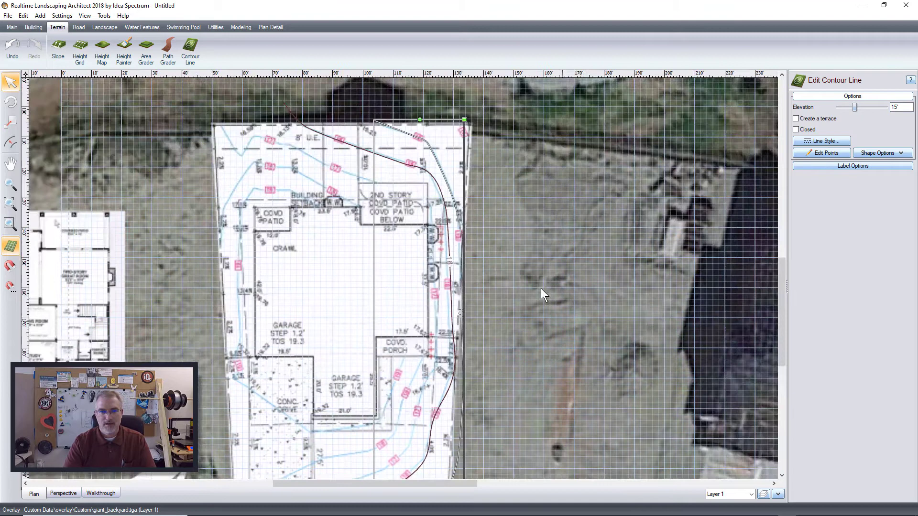
click(188, 51)
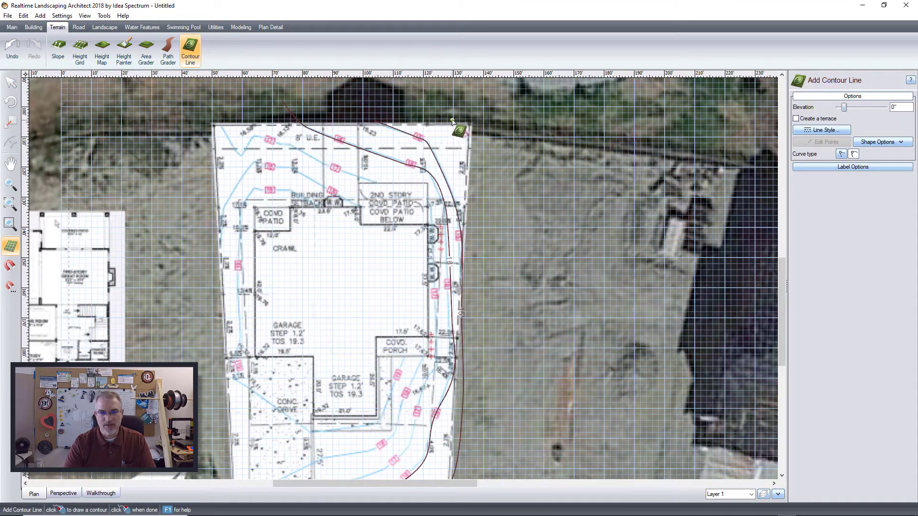
click(450, 113)
right_click(478, 150)
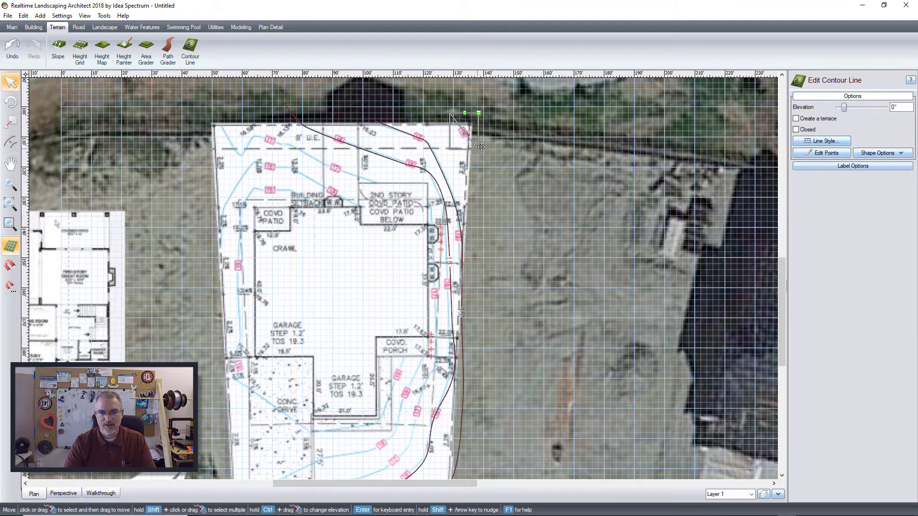
text(14)
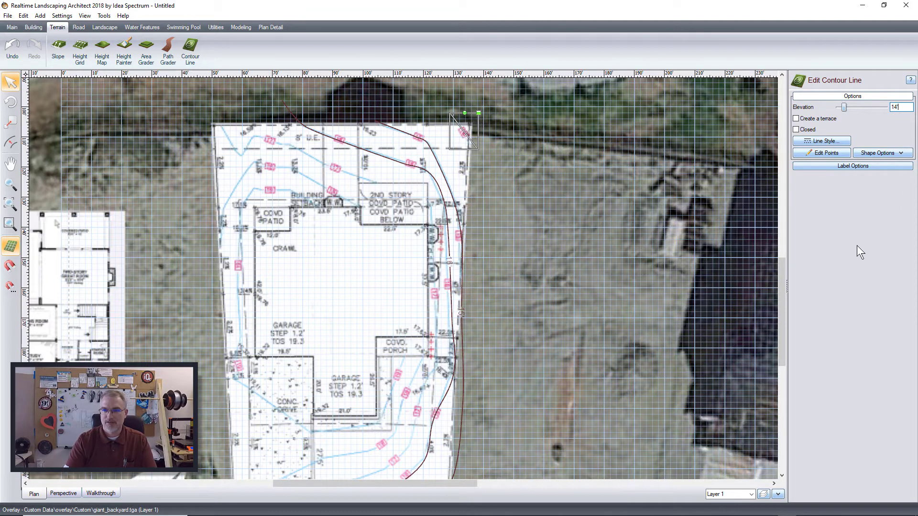
key(Return)
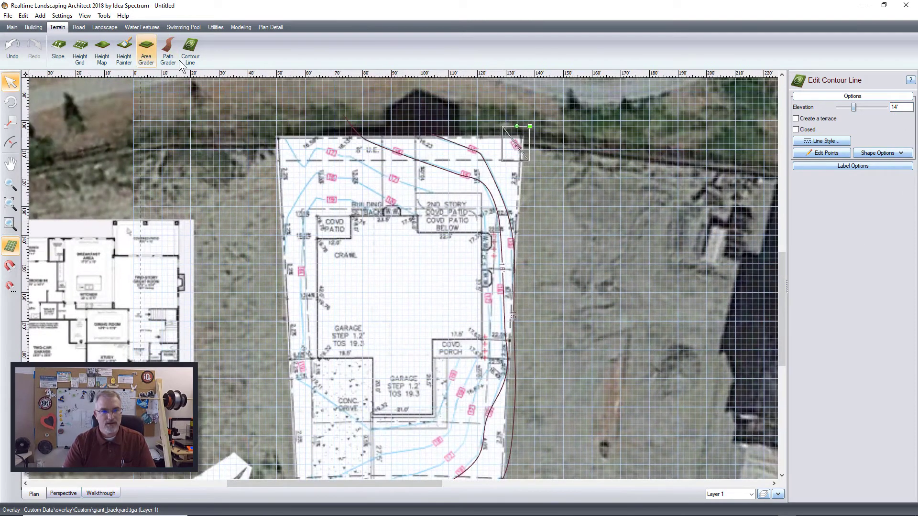
Step: Start a contour line beyond the driveway side's rear lot corner, tracing the overlay's contour across the backyard and along the porch side of the house
click(190, 50)
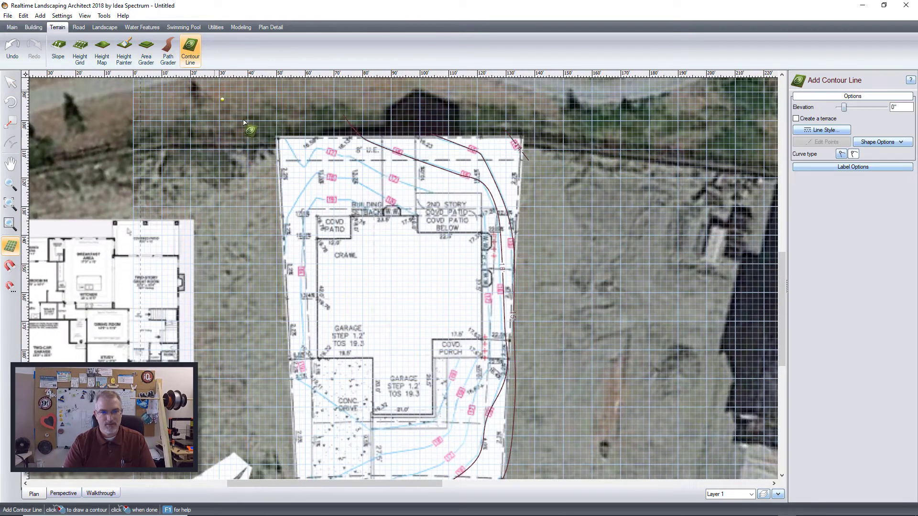
click(274, 123)
click(287, 143)
click(301, 166)
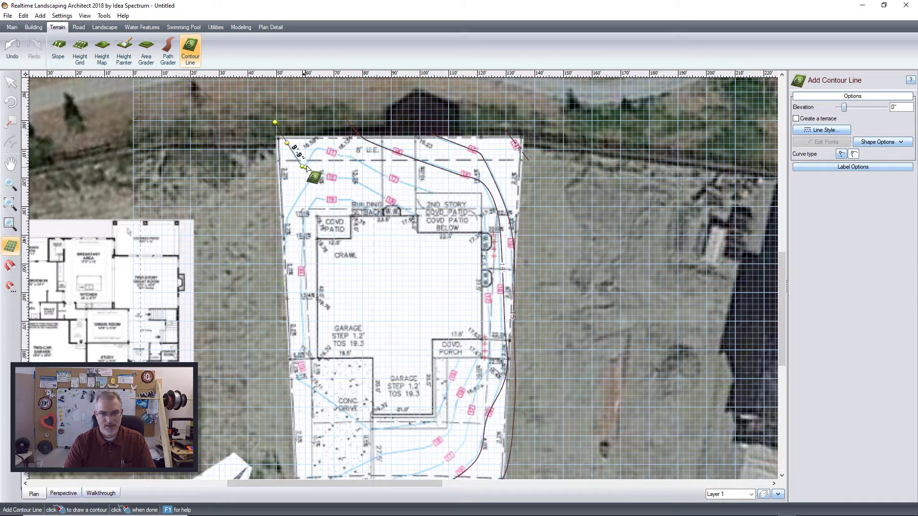
click(315, 150)
click(338, 155)
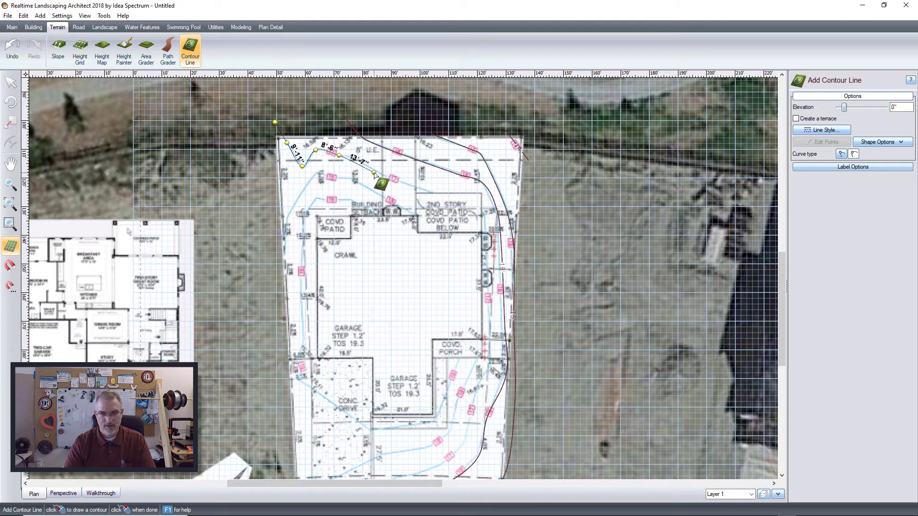
click(373, 173)
click(426, 191)
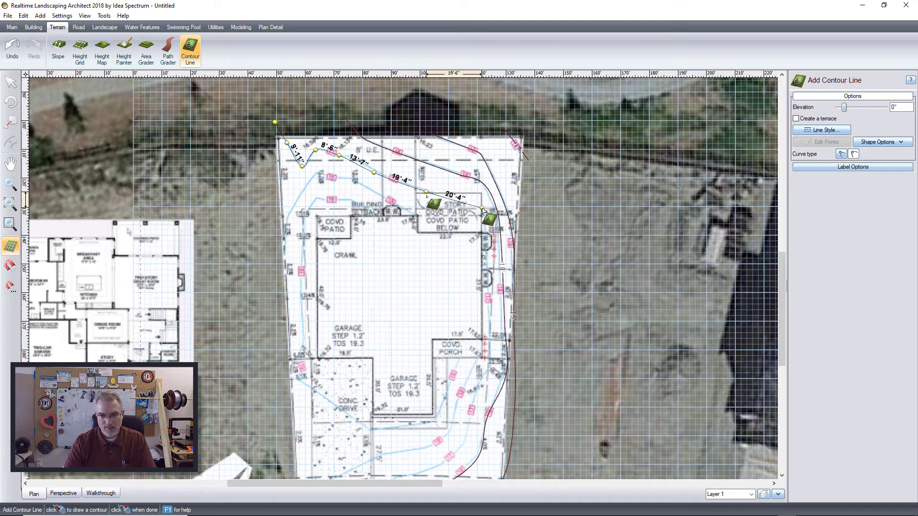
click(481, 212)
click(484, 227)
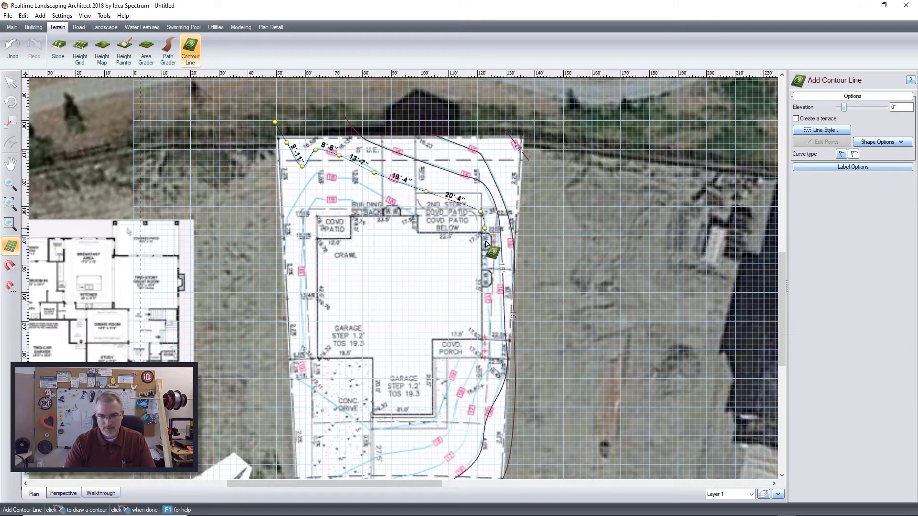
click(486, 272)
click(489, 326)
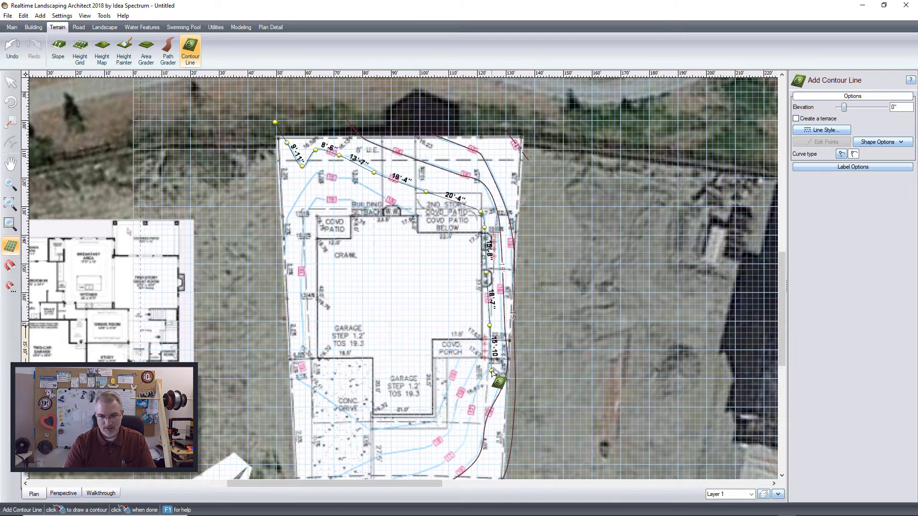
Step: Continue the contour line past the porch, curving across the front yard and easement, and end it near the street at the driveway
middle_drag(492, 373, 545, 228)
click(544, 230)
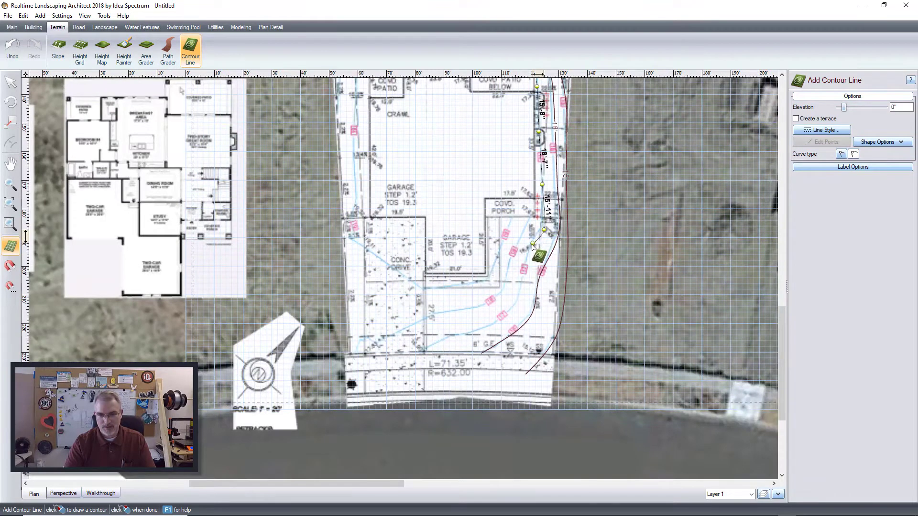
click(531, 246)
click(524, 263)
click(518, 299)
click(507, 313)
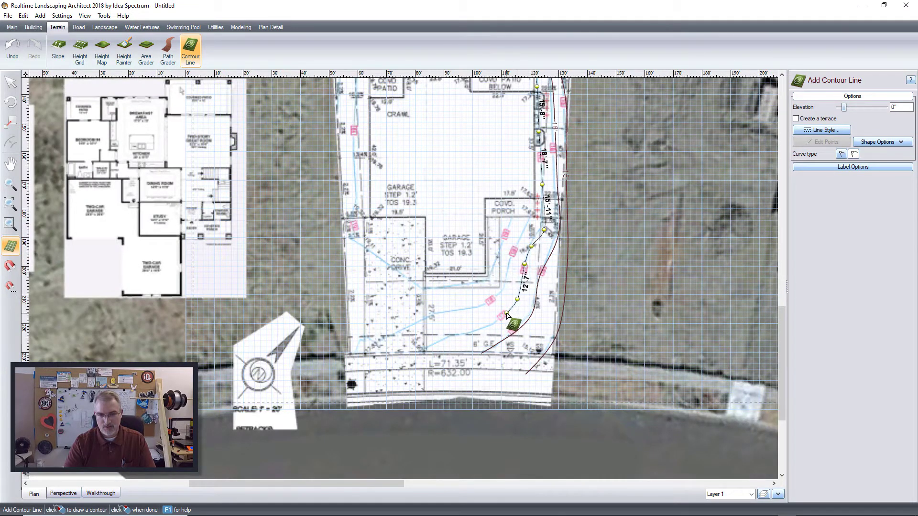
click(484, 327)
click(454, 336)
click(434, 343)
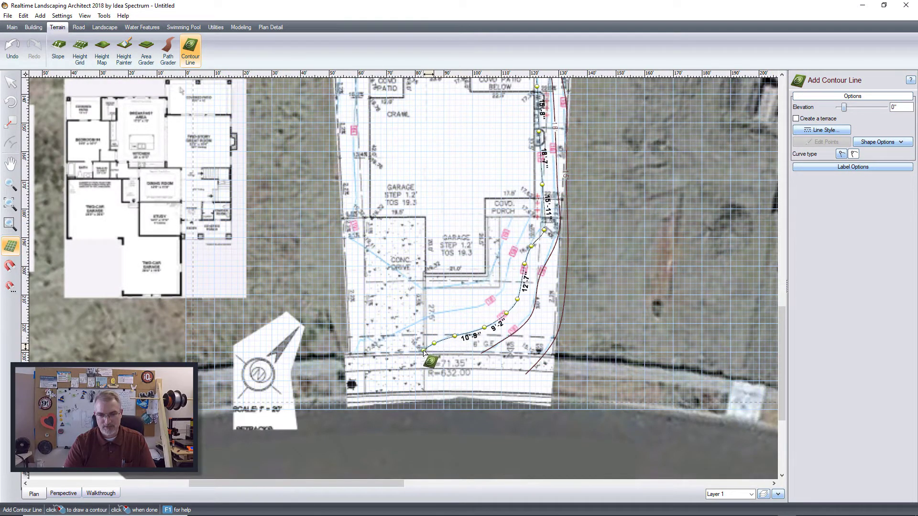
double_click(377, 383)
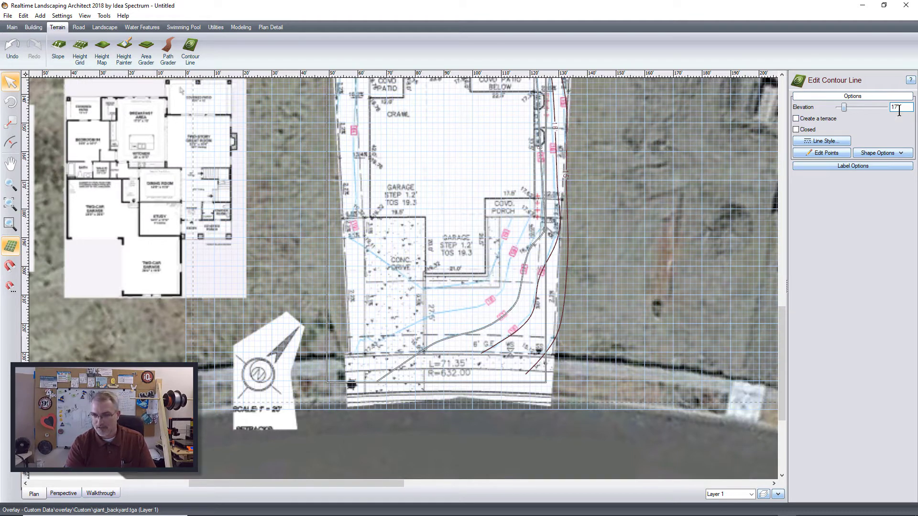
Step: Set the new contour line's elevation to 17' and make it a closed shape
key(Return)
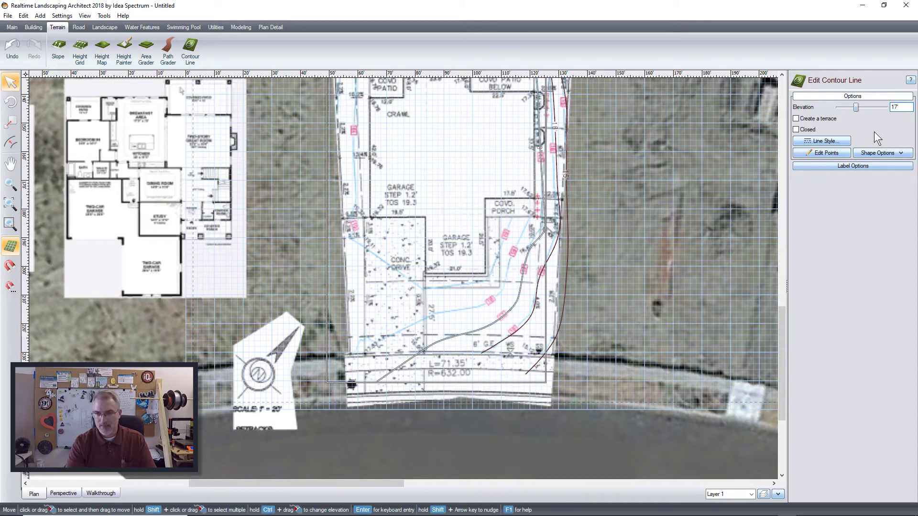
click(796, 130)
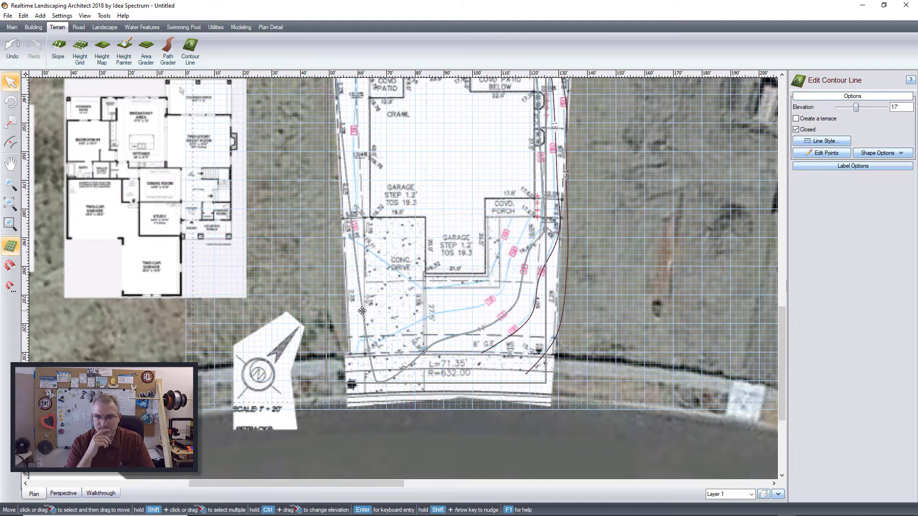
Step: Rename Layer 1 as Overlay and add a new layer named contour_layer
click(763, 495)
click(374, 179)
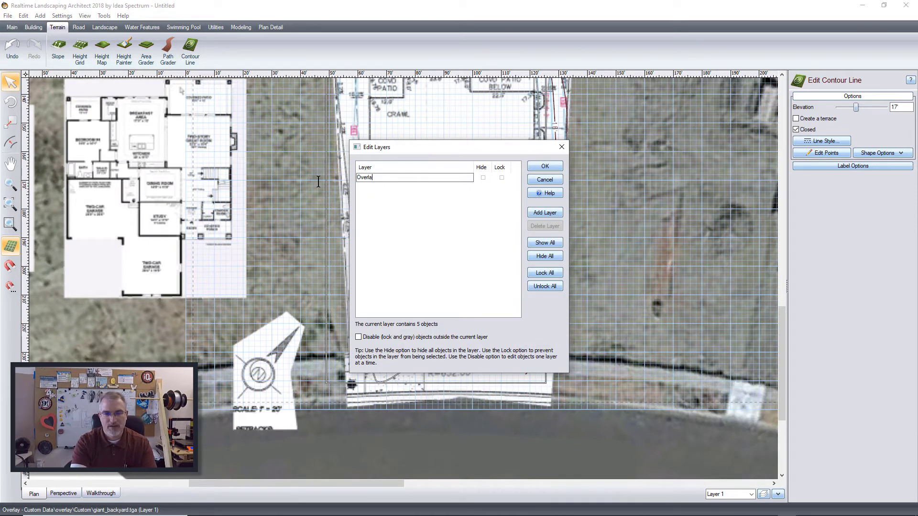
click(501, 194)
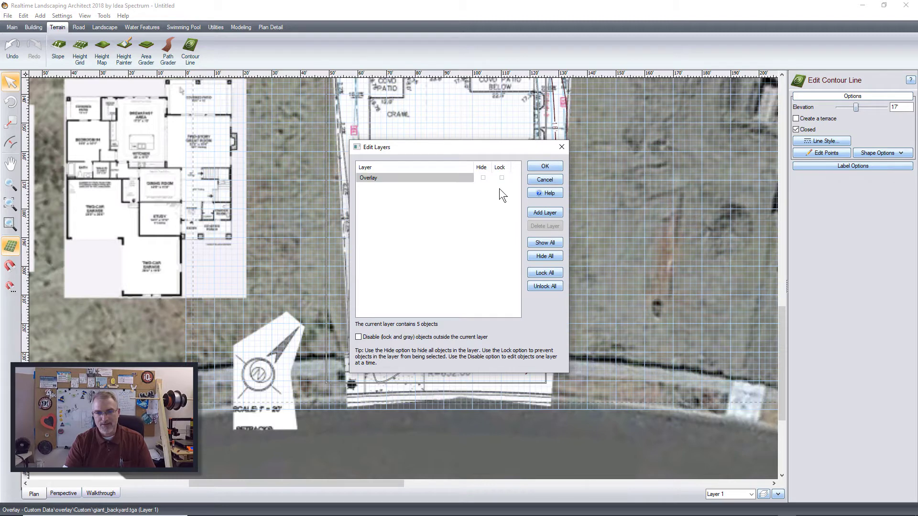
click(543, 215)
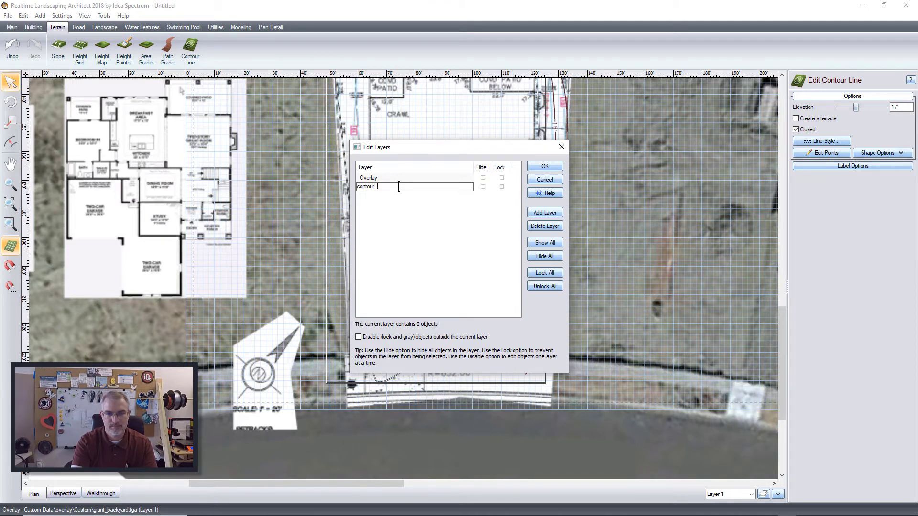
click(410, 239)
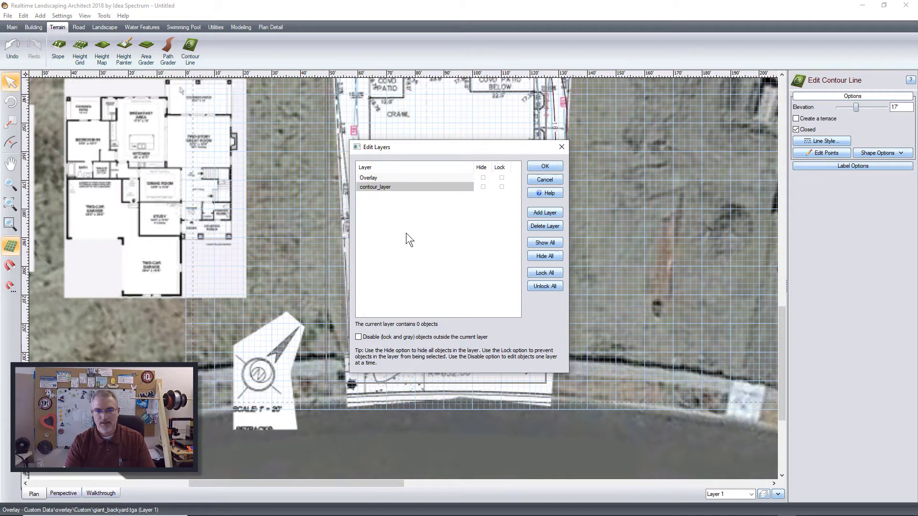
click(544, 167)
Step: Move the 15' and 16' contour lines to contour_layer
click(563, 293)
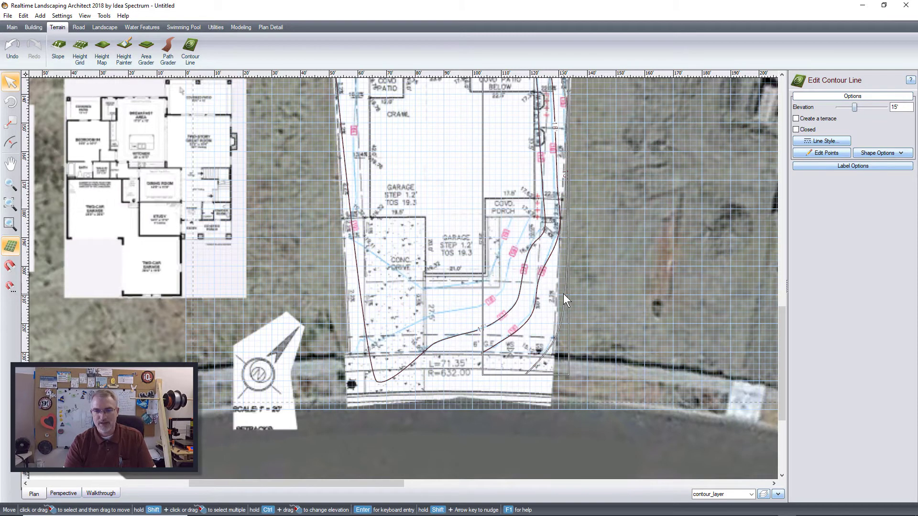
right_click(563, 294)
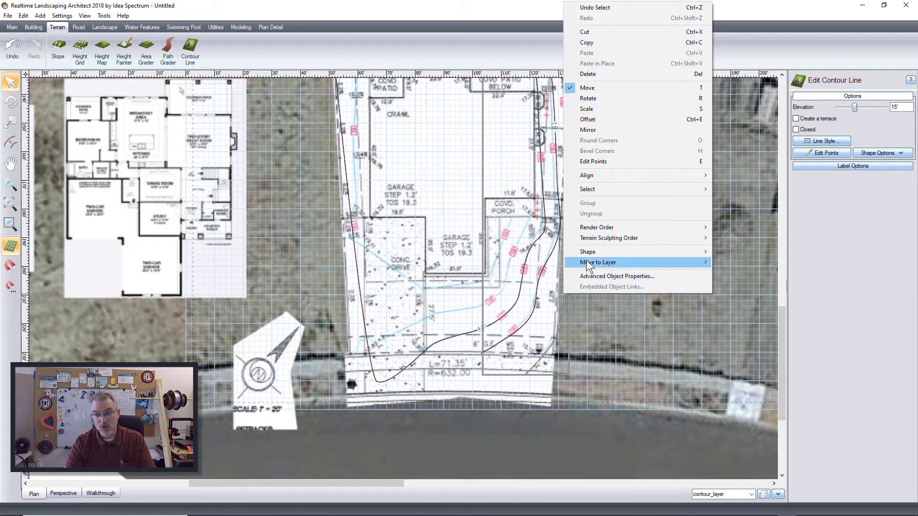
mouse_move(695, 262)
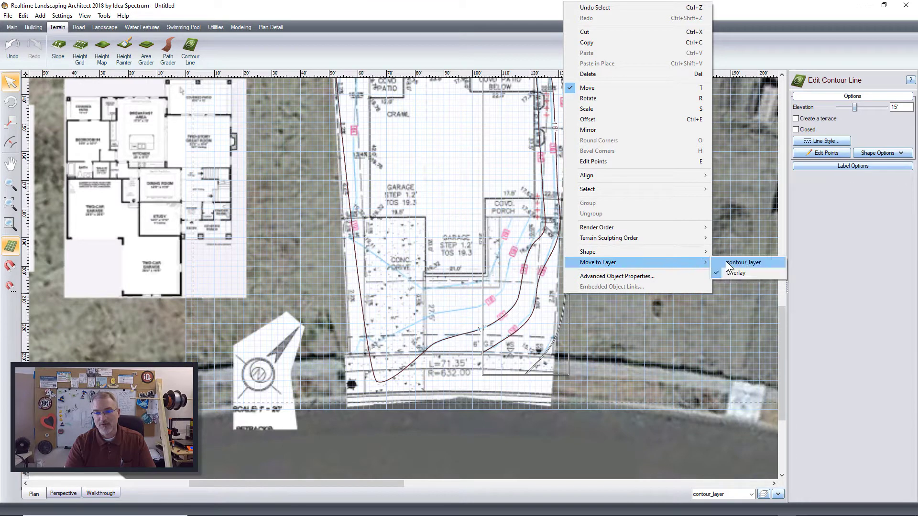
click(725, 262)
click(538, 292)
right_click(538, 292)
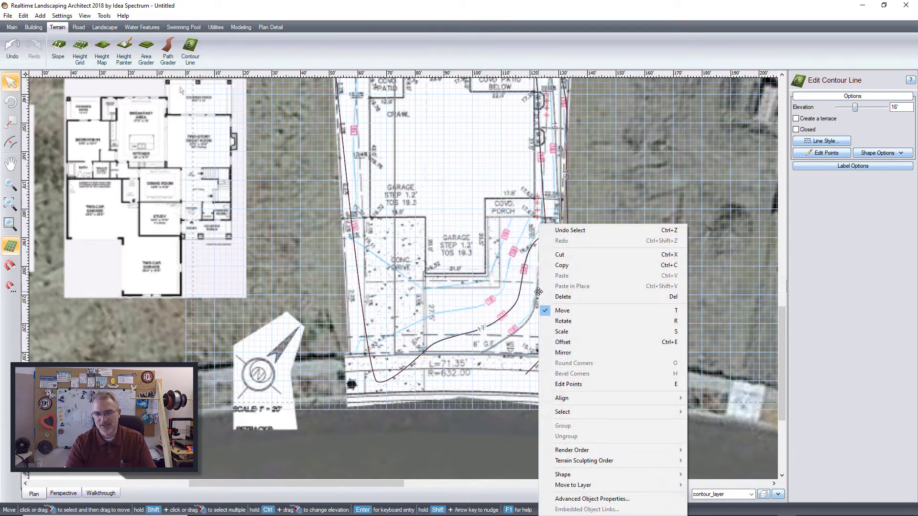
mouse_move(598, 485)
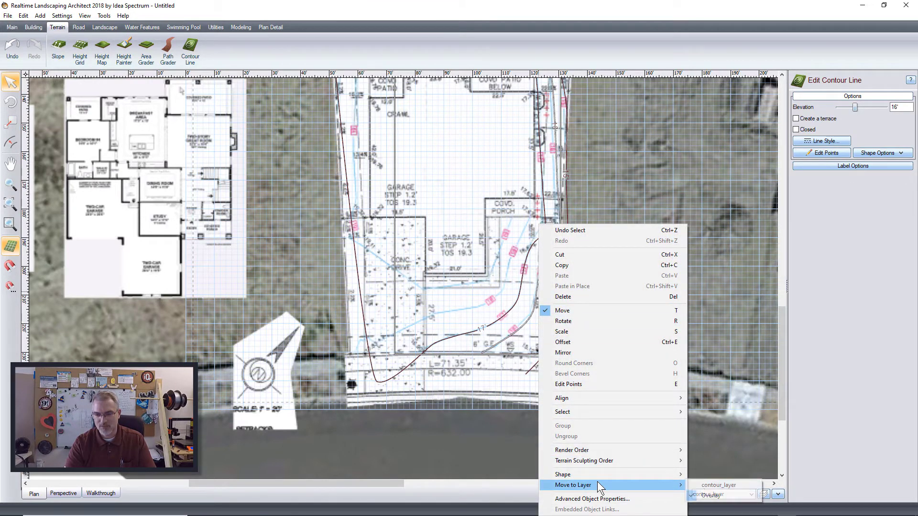
click(717, 485)
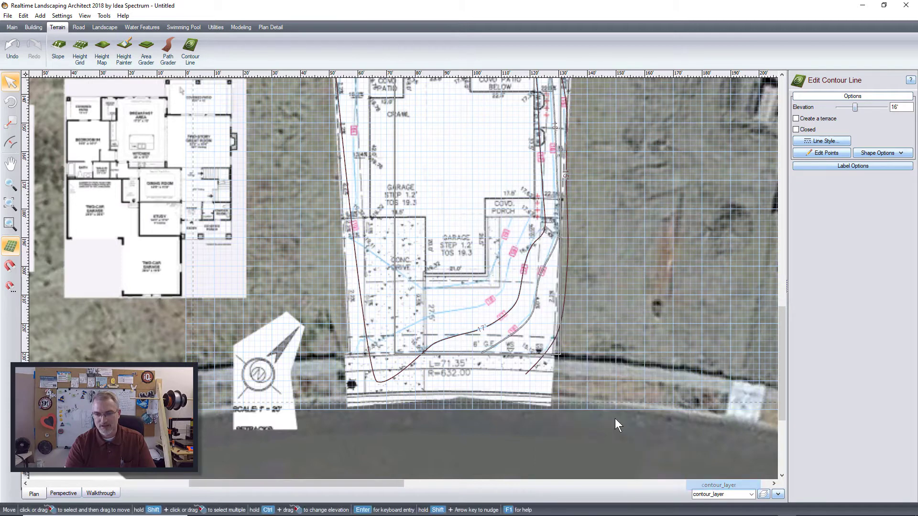
Step: Move the closed 17' contour line to contour_layer, keeping contour_layer as the current layer
click(517, 303)
right_click(518, 303)
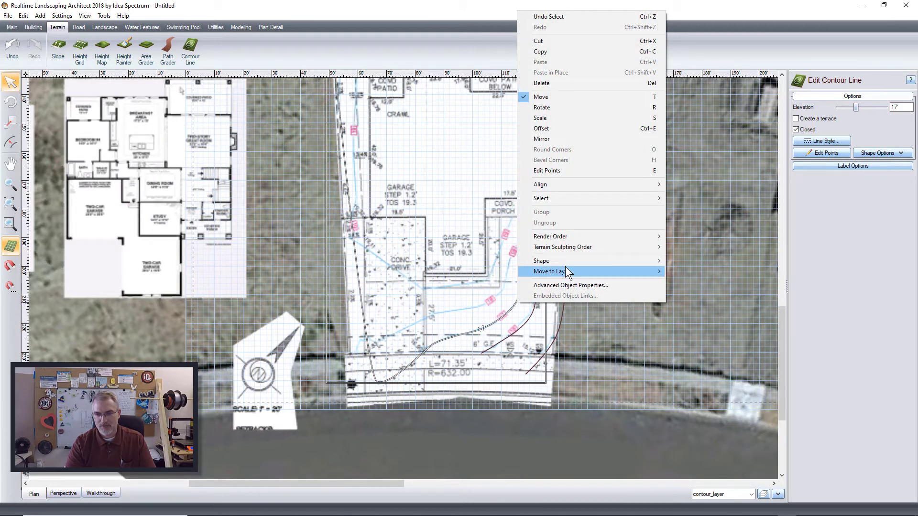
mouse_move(658, 272)
click(688, 272)
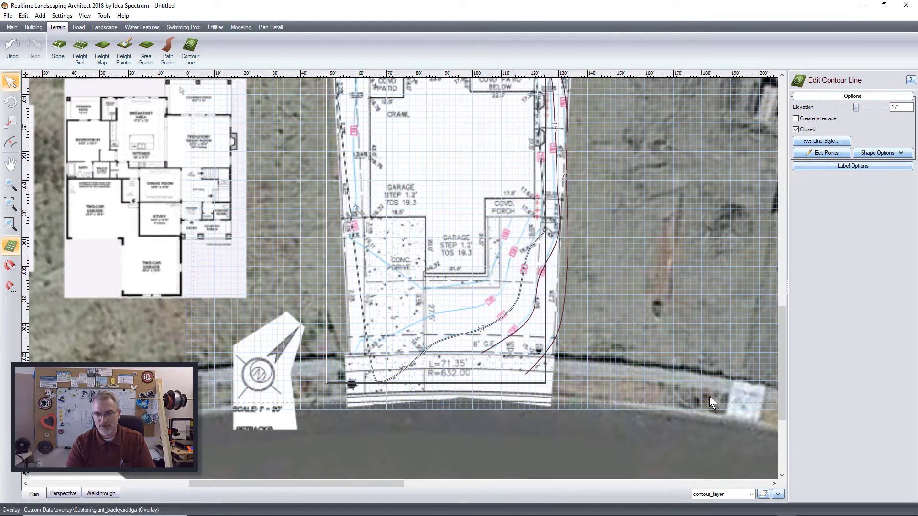
click(751, 494)
click(717, 503)
scroll(584, 286, down, 2)
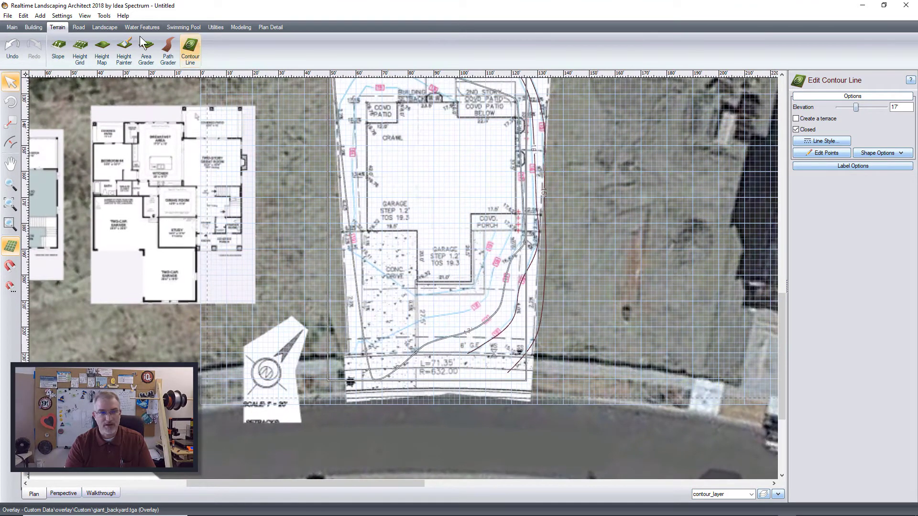
click(190, 48)
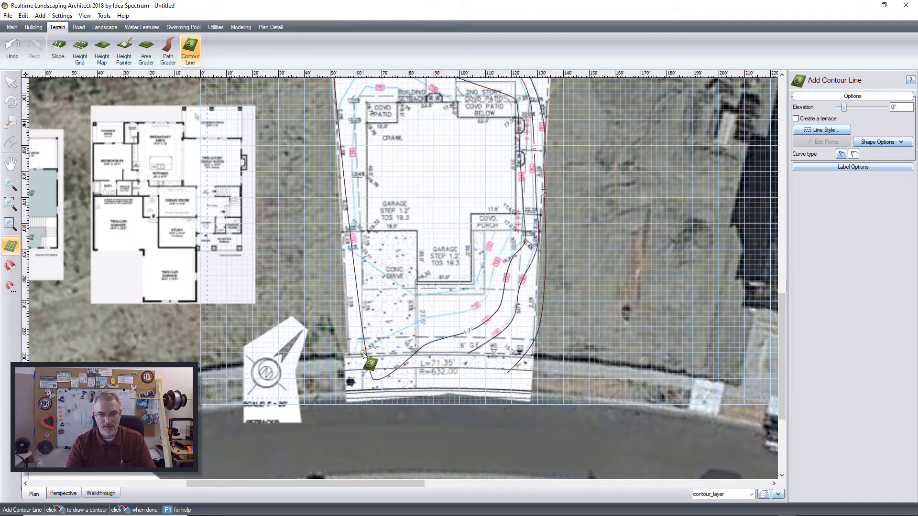
key(Escape)
click(415, 362)
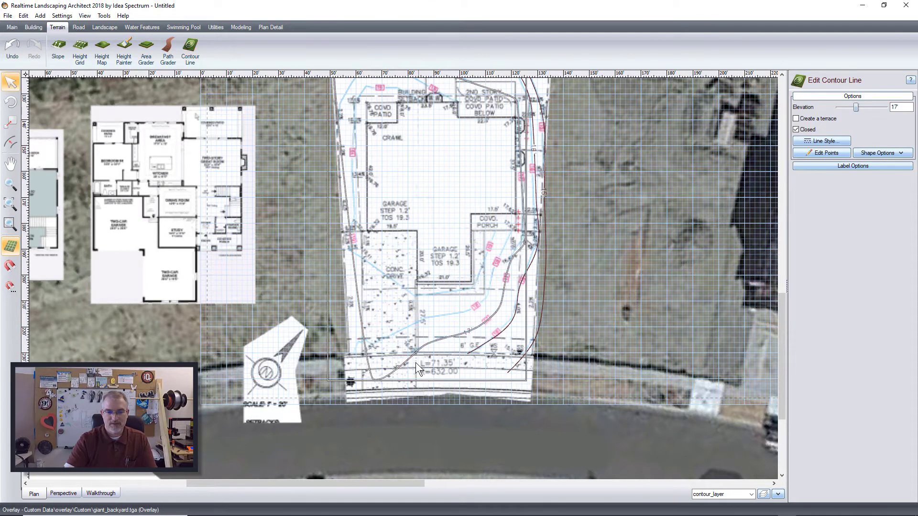
click(413, 358)
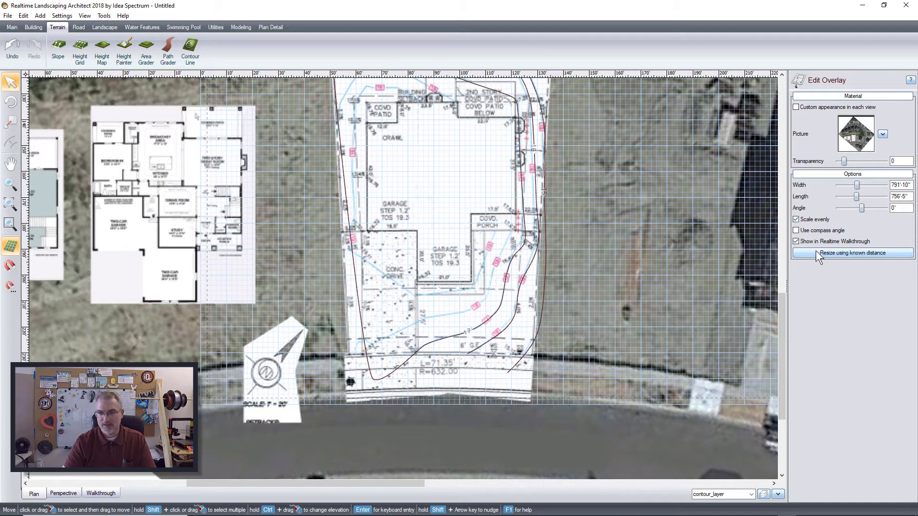
Step: Insert a point in the 17' contour line's straight closing segment and move it outside the lot on the driveway side, near the sidewalk
click(467, 331)
click(834, 153)
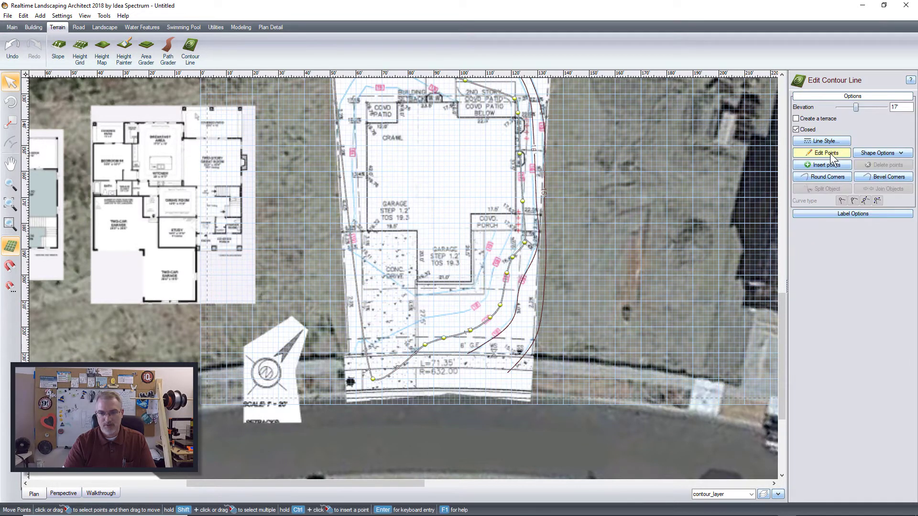
click(364, 355)
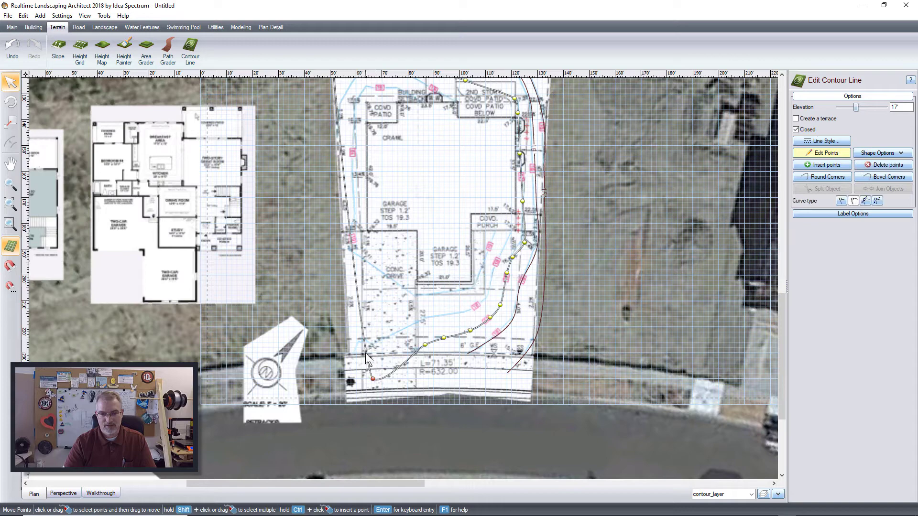
scroll(365, 354, down, 2)
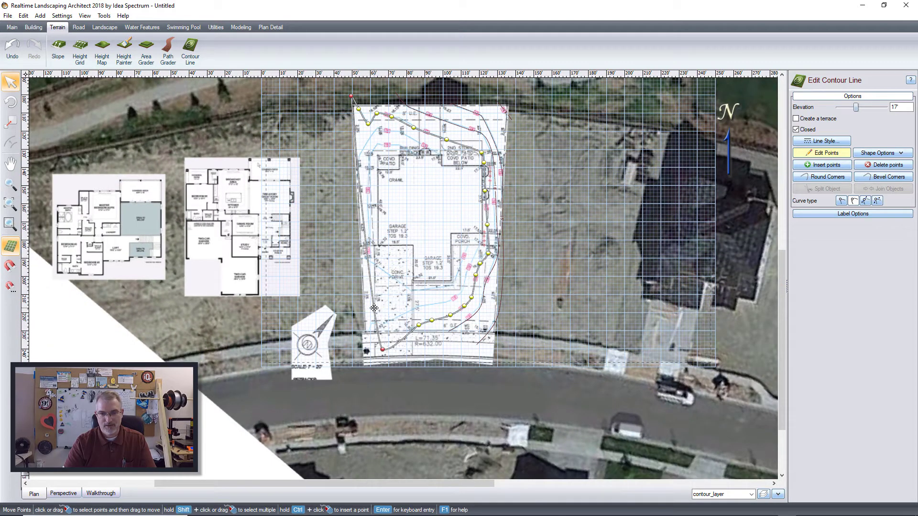
key(ctrl)
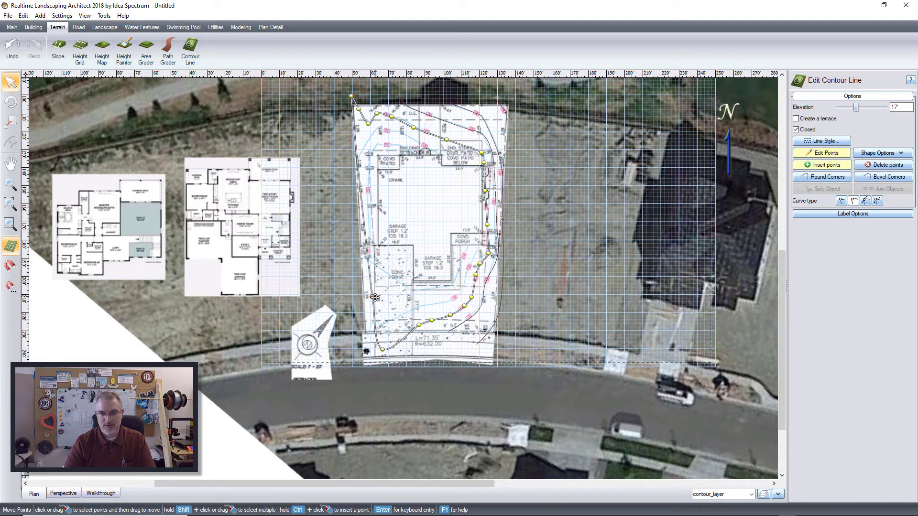
ctrl+drag(373, 297, 335, 336)
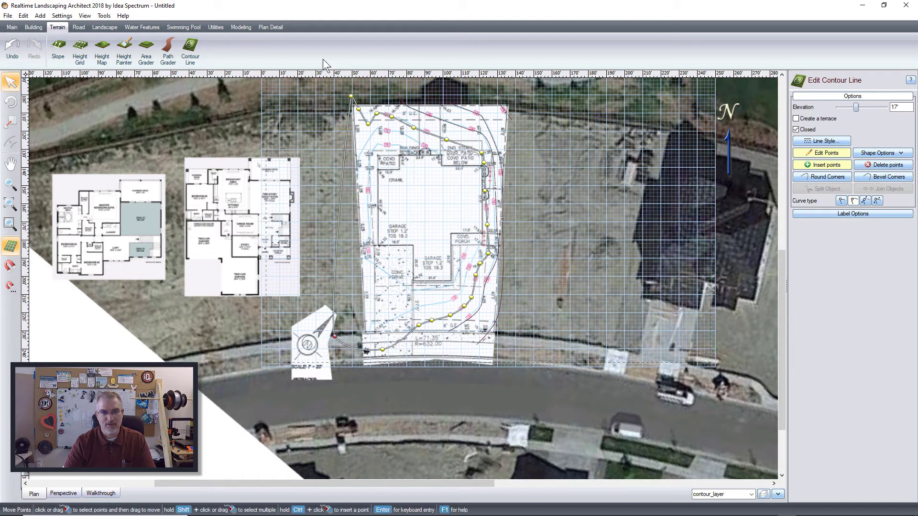
Step: Start tracing the next contour line inside the 17' line, from the driveway's street end across the front yard to the covered porch
click(190, 47)
scroll(430, 205, up, 2)
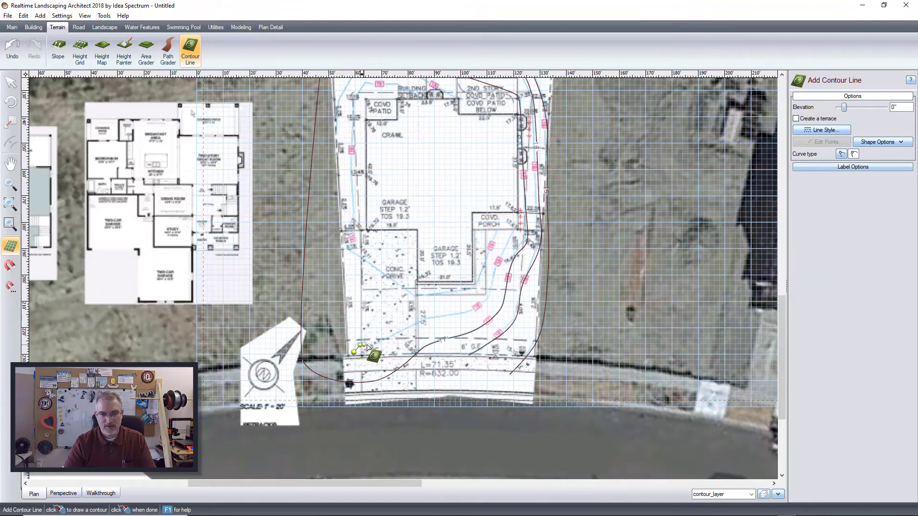
click(367, 345)
click(391, 338)
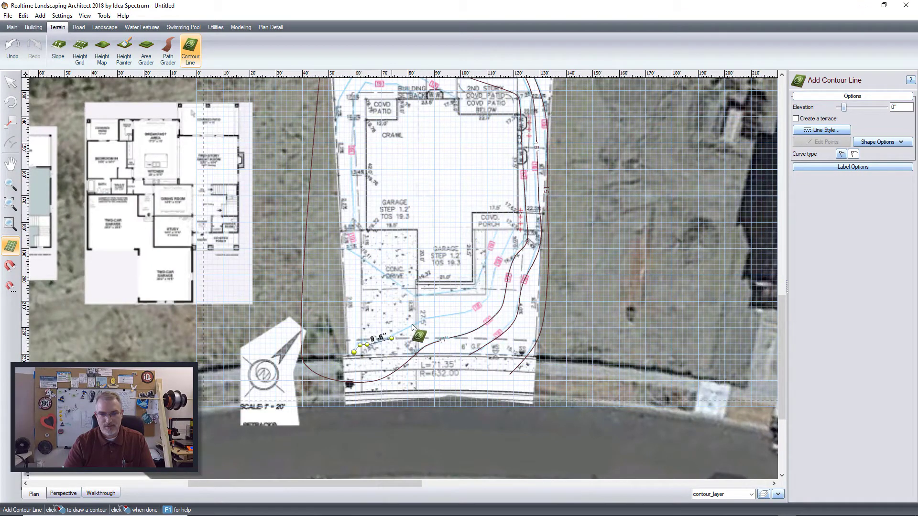
click(436, 318)
click(473, 311)
click(489, 298)
click(498, 261)
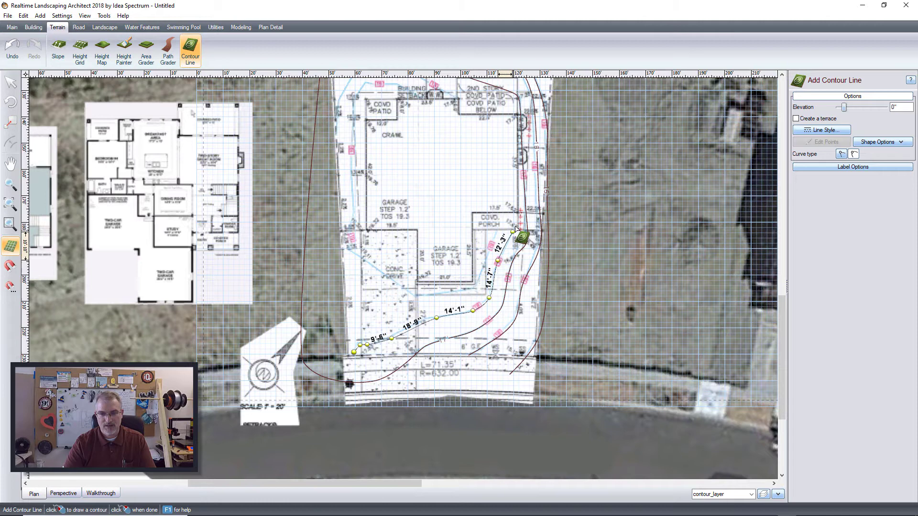
click(516, 222)
Step: Continue the contour past the house and behind the covered patio, and close it at its start point around the lot's driveway side
key(Up)
key(Right)
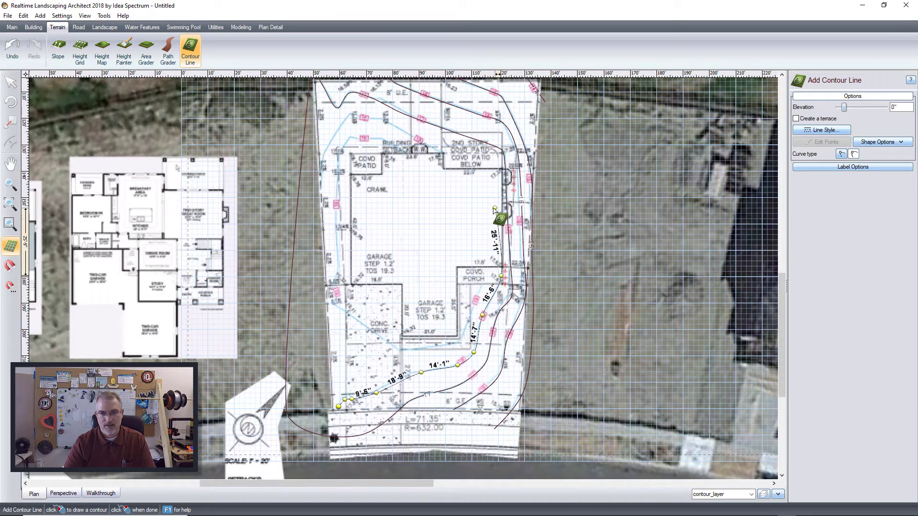
click(493, 208)
click(439, 153)
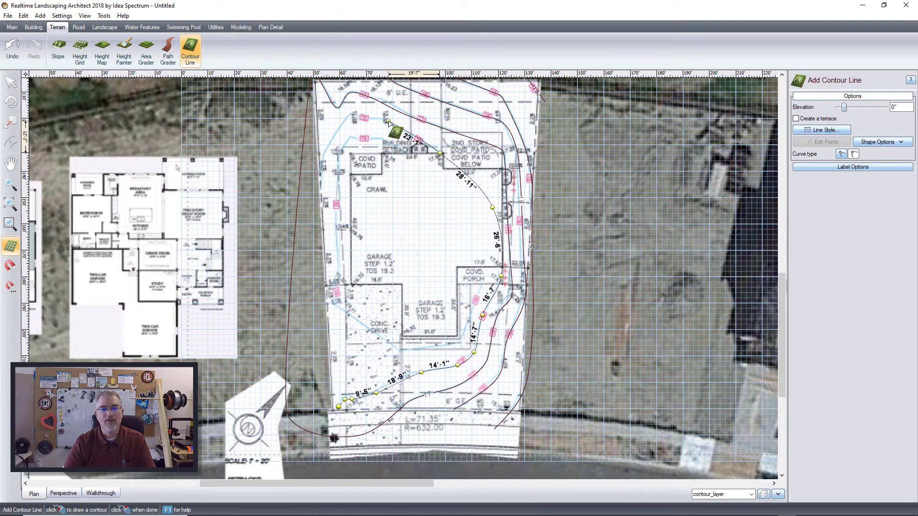
click(388, 121)
click(353, 113)
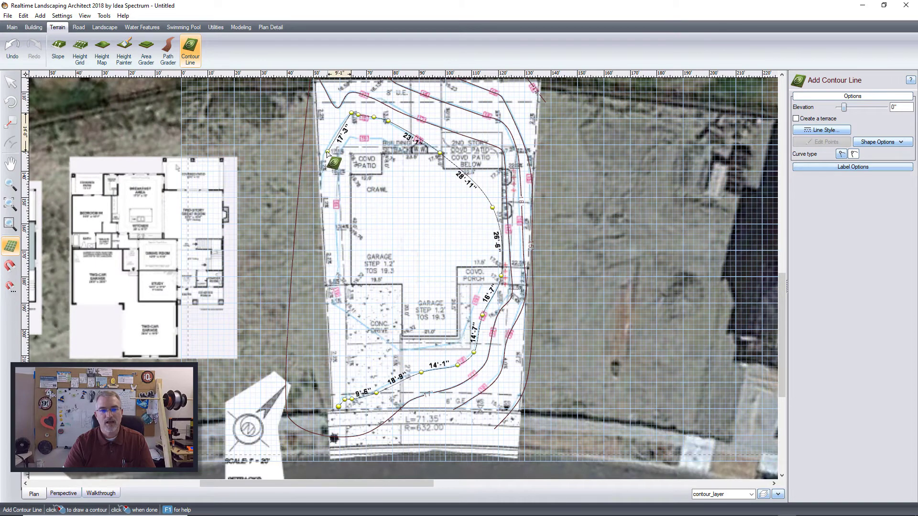
click(324, 152)
click(320, 208)
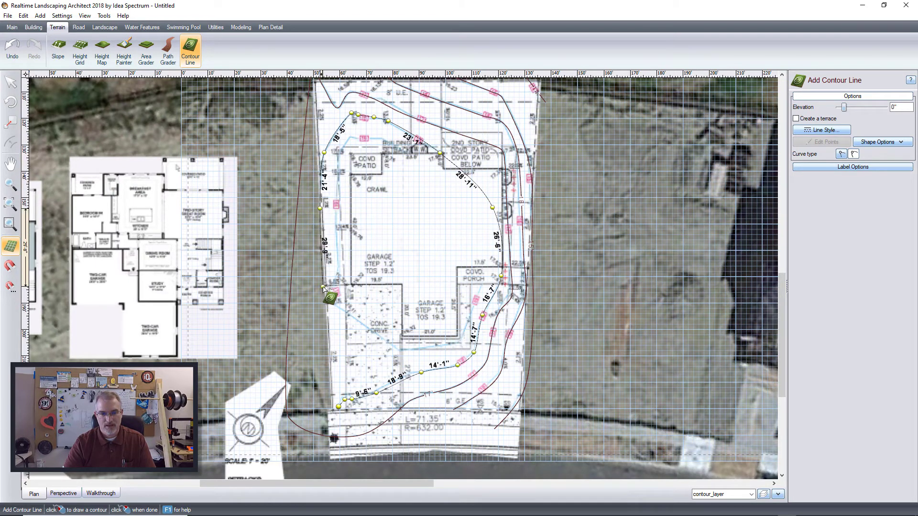
click(310, 302)
click(310, 384)
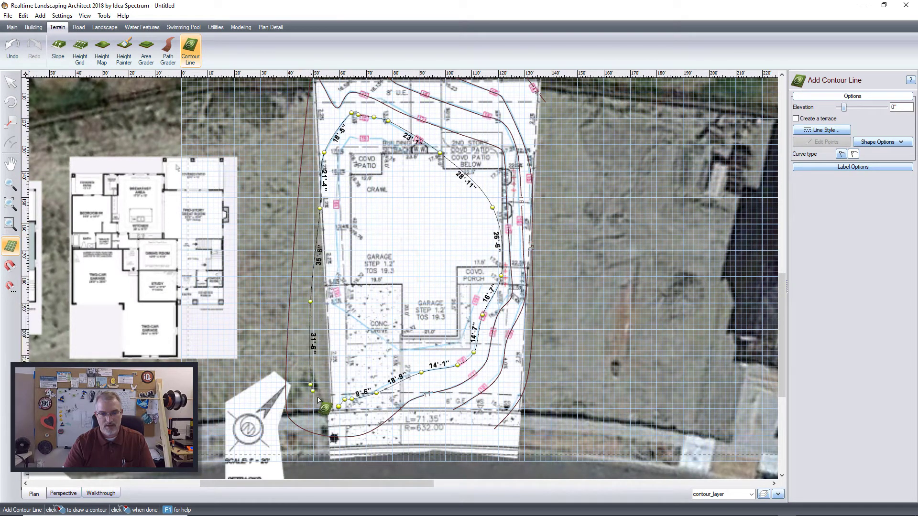
click(338, 407)
right_click(338, 407)
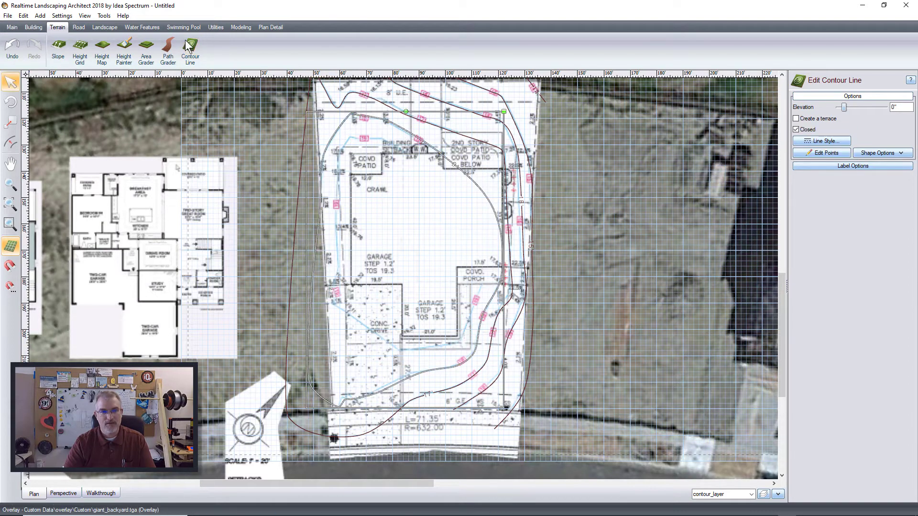
Step: Trace the innermost closed contour line from the driveway's edge around the garage front, through the porch and house, and around the covered patio
click(333, 302)
click(398, 350)
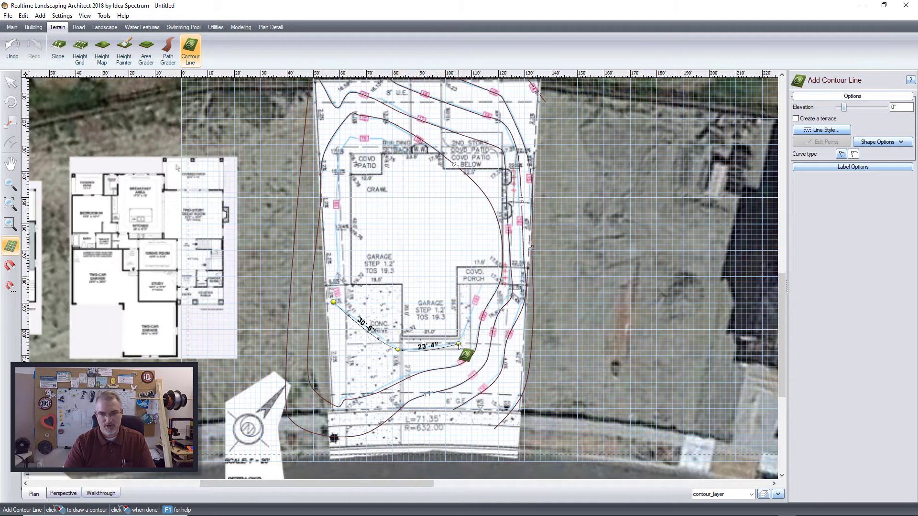
click(459, 343)
click(472, 314)
click(490, 264)
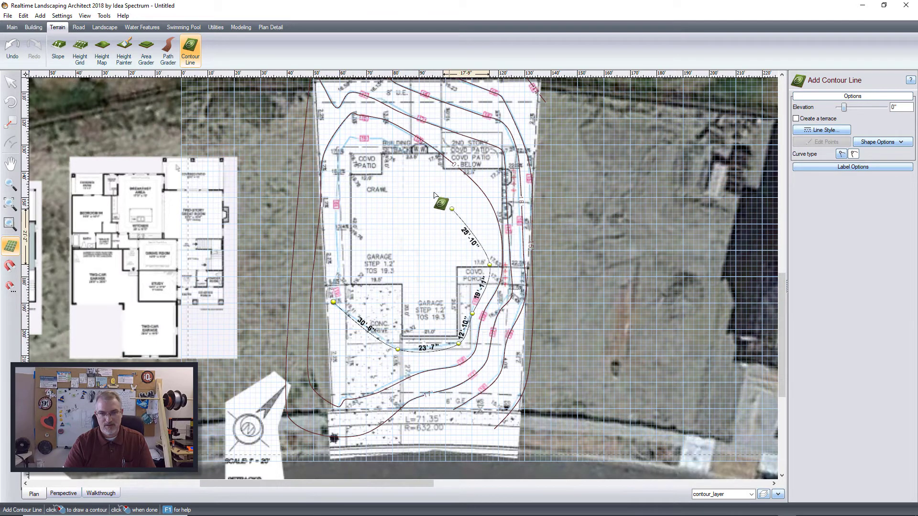
click(420, 168)
click(392, 146)
click(381, 139)
click(356, 139)
click(349, 137)
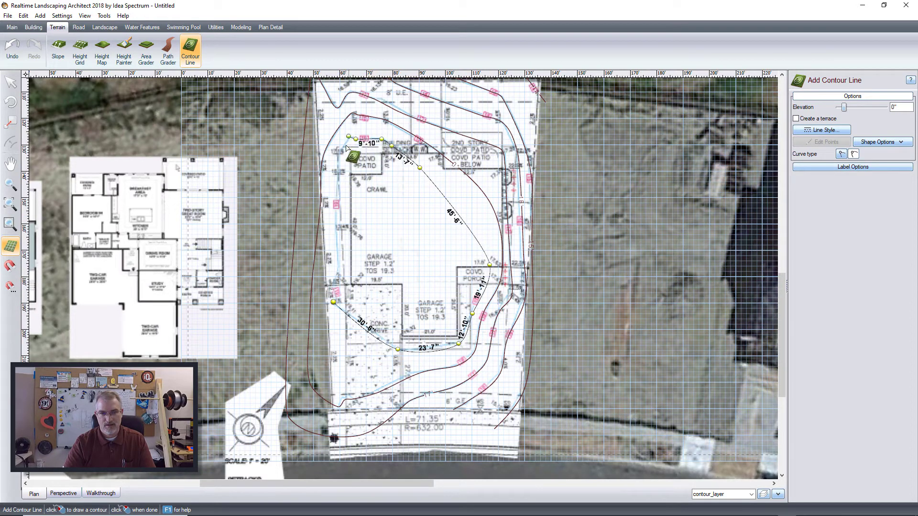
click(335, 164)
click(338, 269)
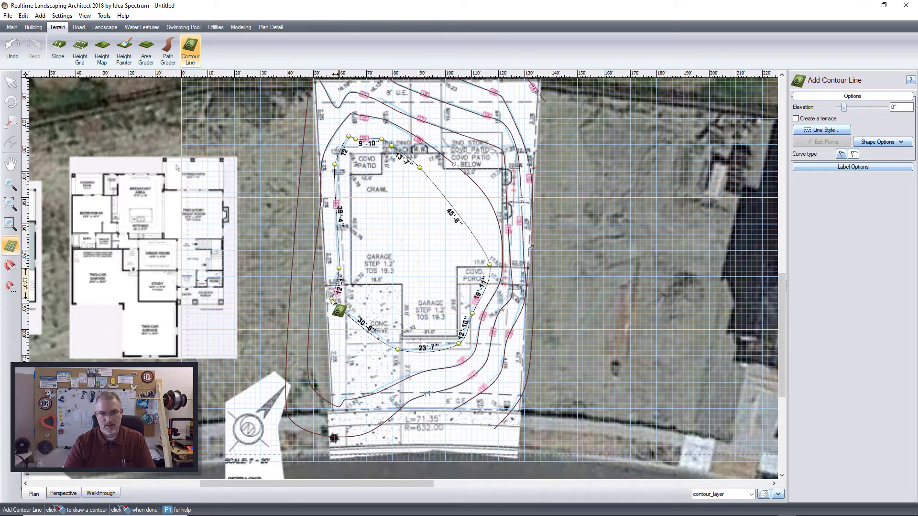
click(333, 301)
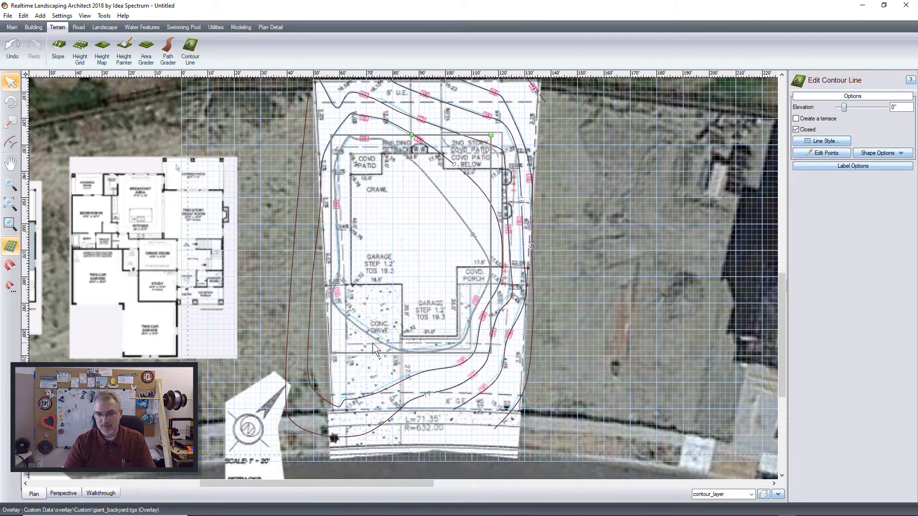
Step: Set the innermost closed contour line's elevation to 19'
click(383, 335)
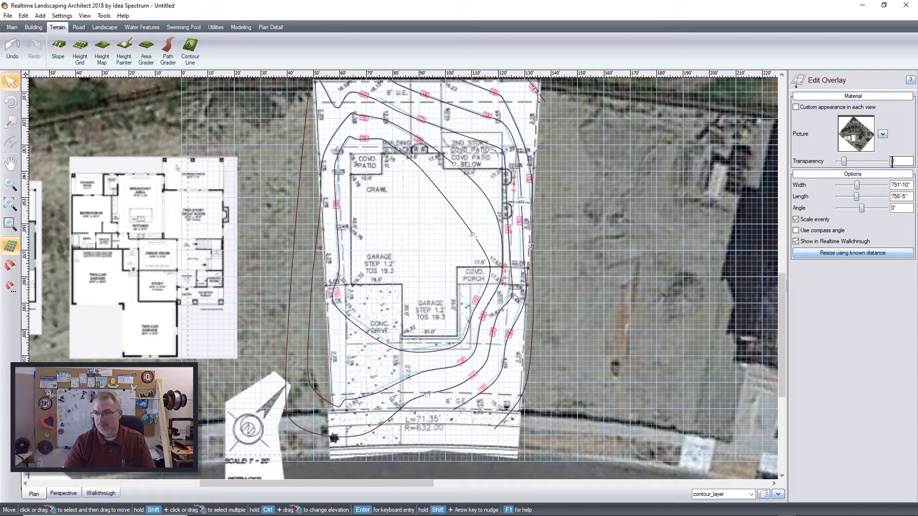
click(462, 340)
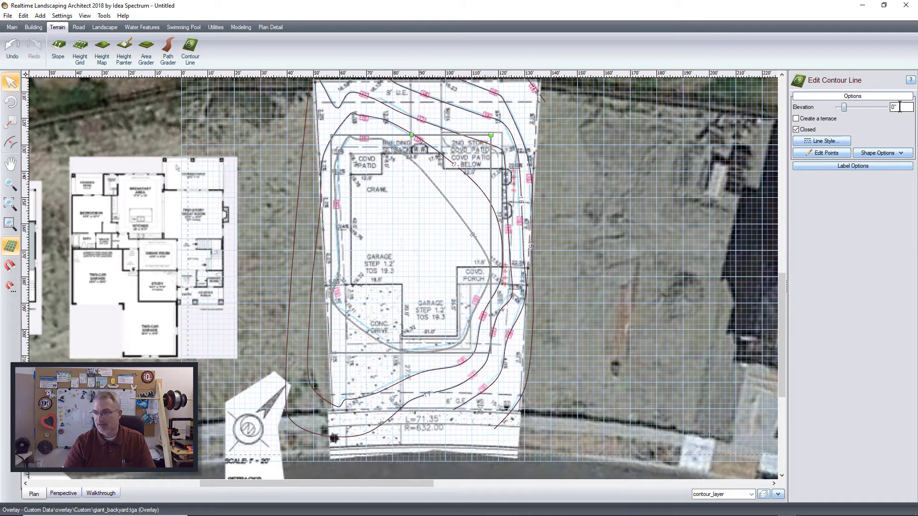
text(190)
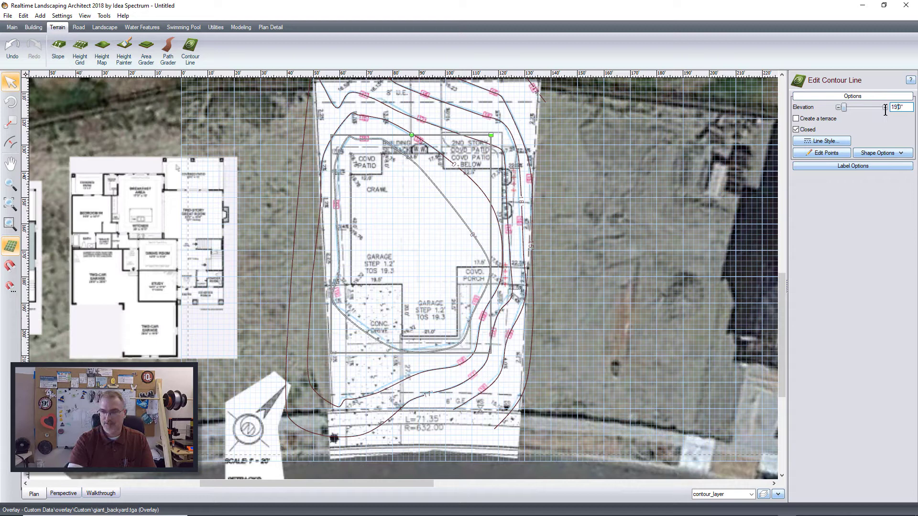
key(Return)
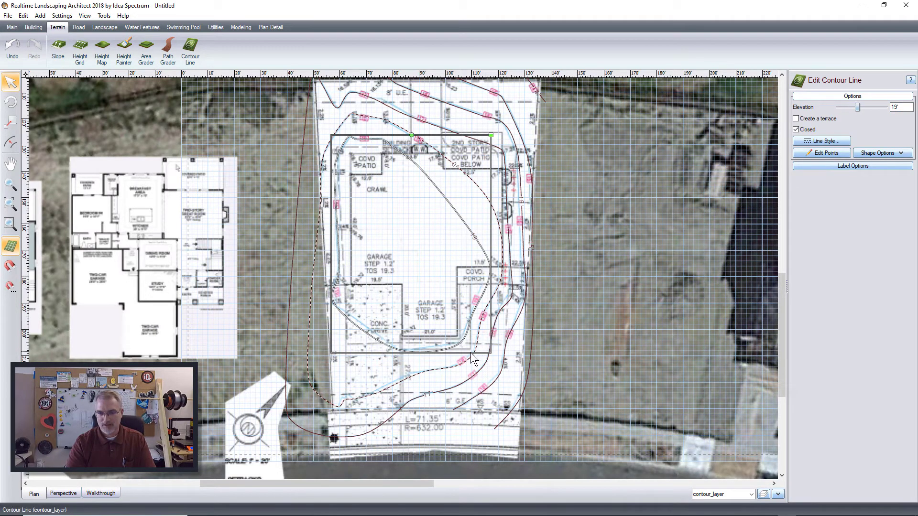
Step: Set the elevation of the closed contour line just outside the 19' line to 18'
click(472, 359)
click(899, 106)
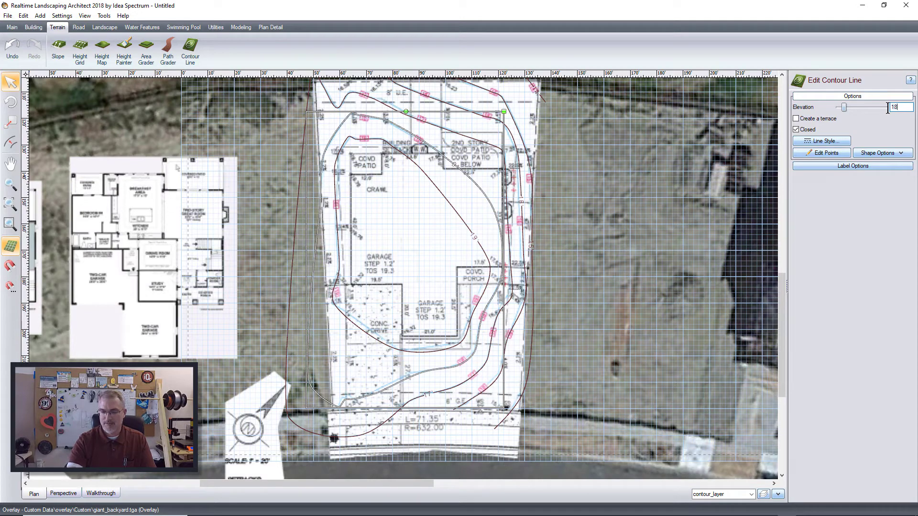
key(Return)
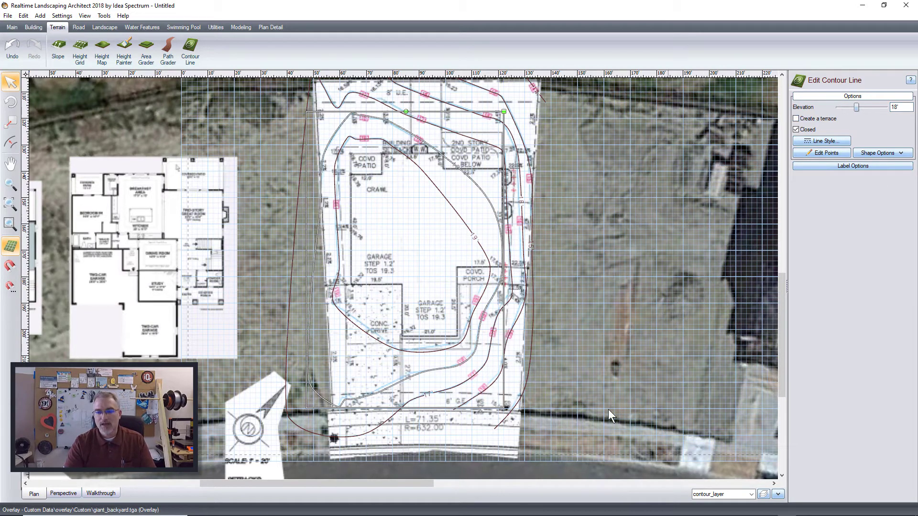
Step: Show the terrain in perspective and hide the Overlay layer
click(63, 491)
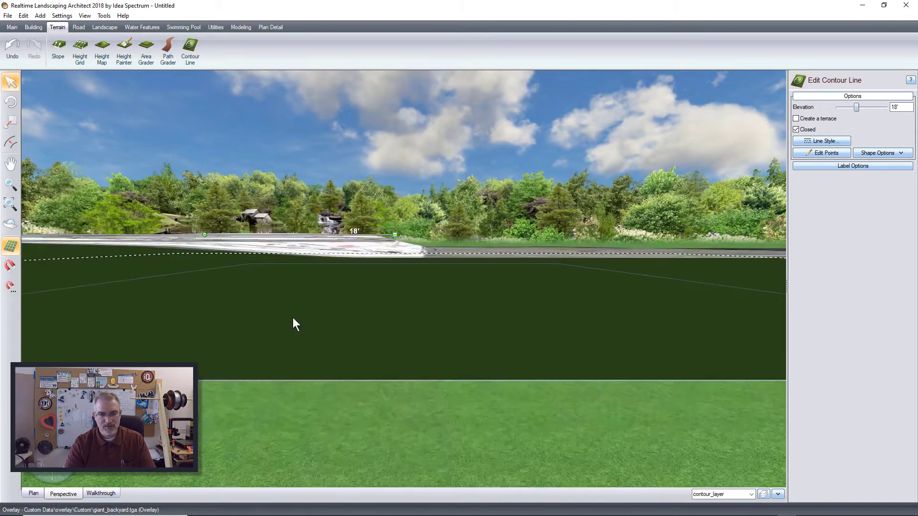
drag(290, 321, 516, 303)
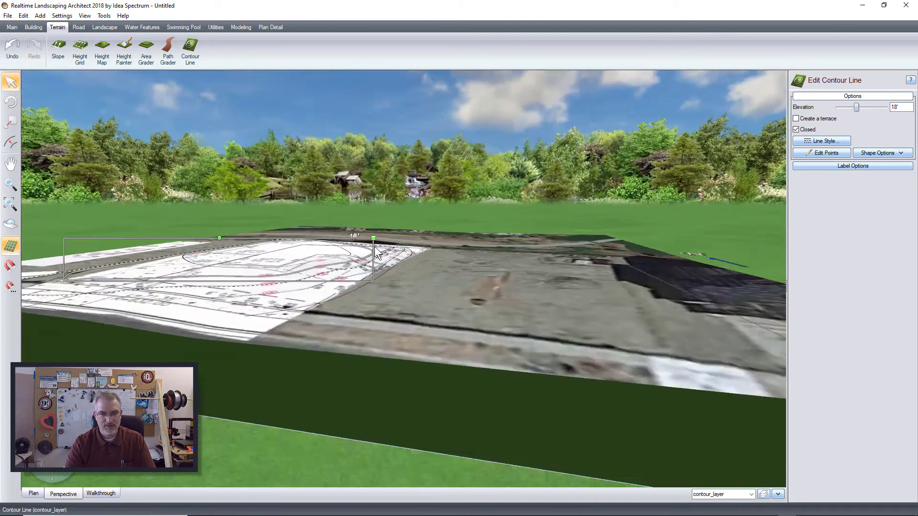
scroll(375, 252, up, 3)
drag(375, 252, 579, 394)
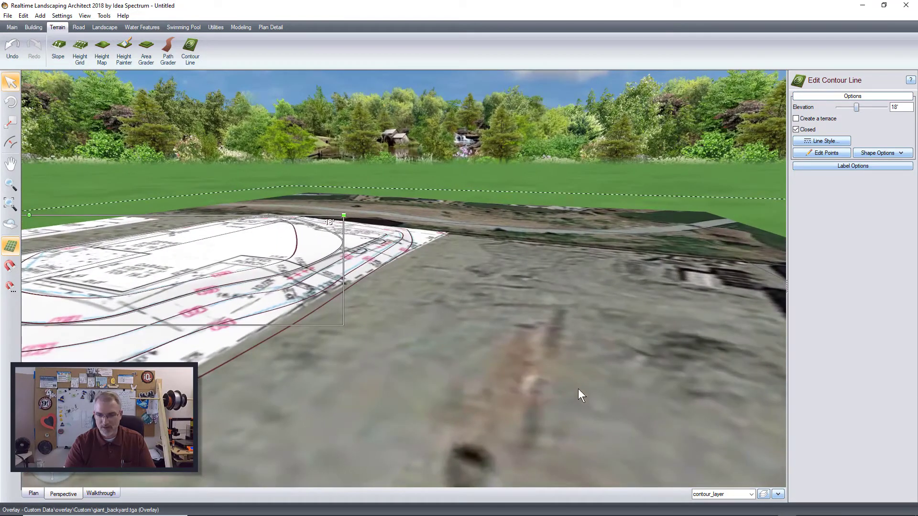
click(763, 494)
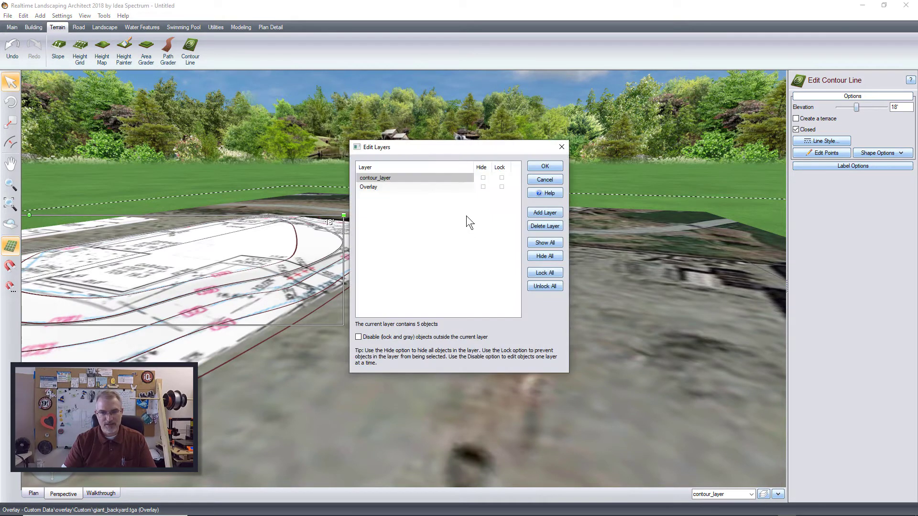
click(483, 187)
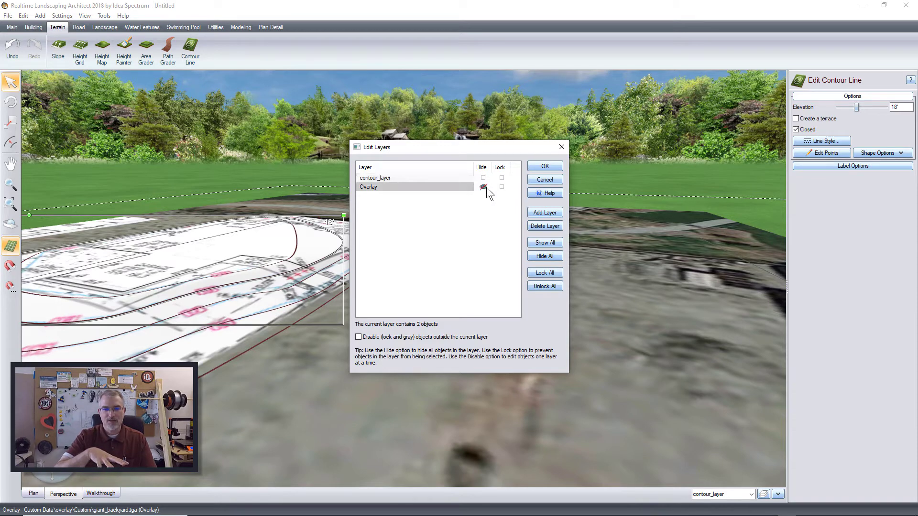
click(544, 167)
Step: Select the 16' contour line in the perspective view and expand its label options
middle_drag(366, 294, 539, 332)
click(440, 331)
right_drag(457, 330, 507, 294)
click(440, 267)
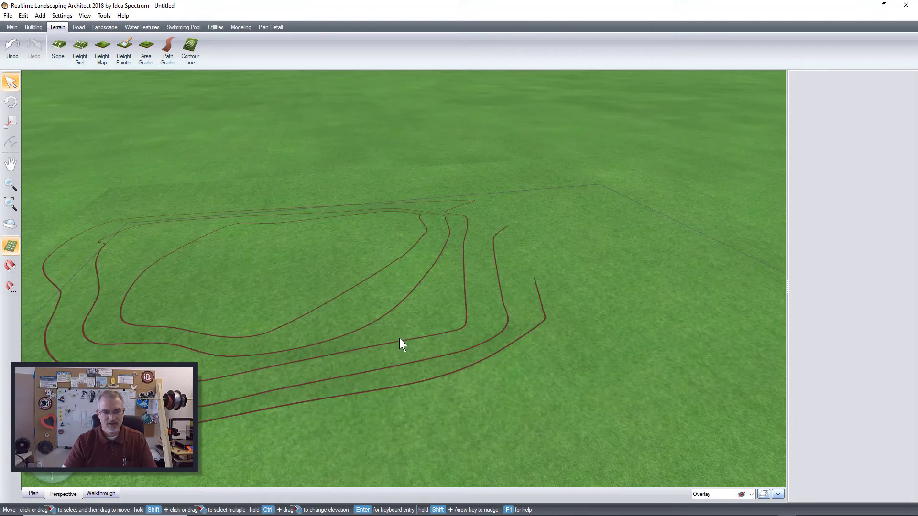
click(500, 302)
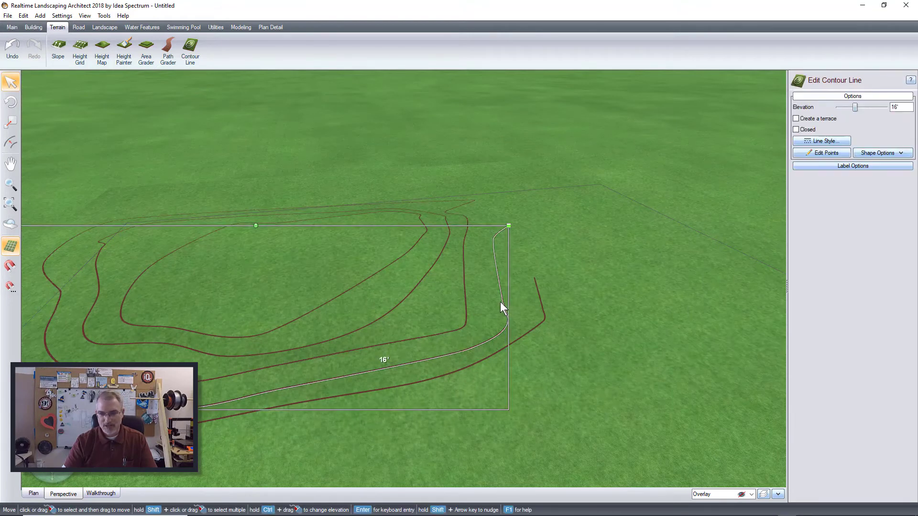
click(844, 166)
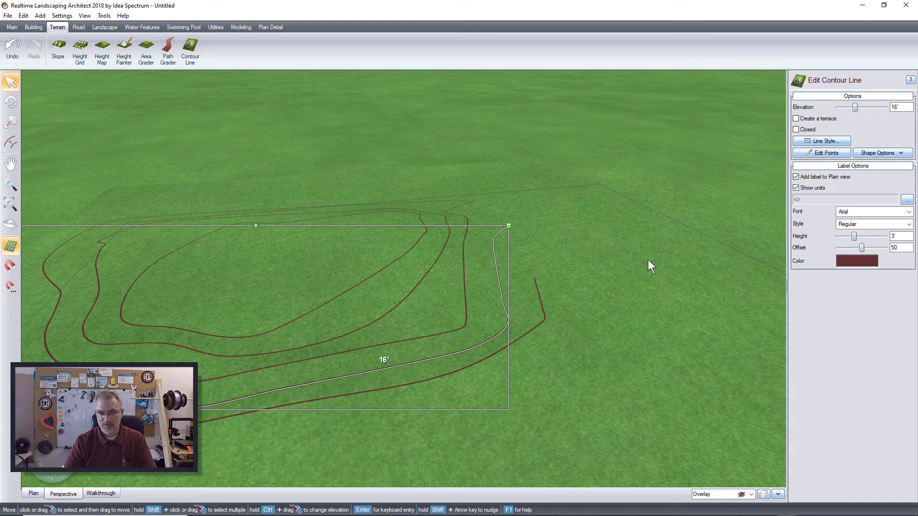
Step: Check the elevations and label settings of the closed 17' and 18' contour lines in perspective
click(461, 322)
click(464, 326)
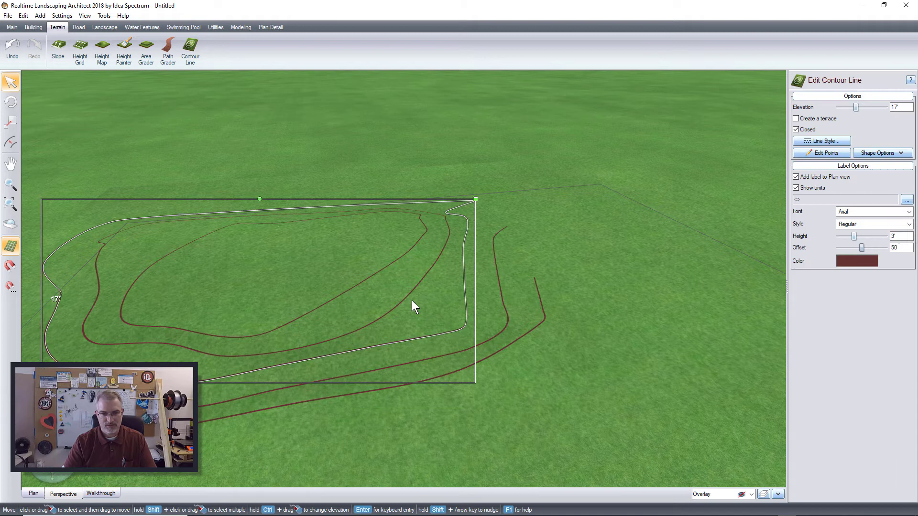
middle_drag(411, 299, 459, 302)
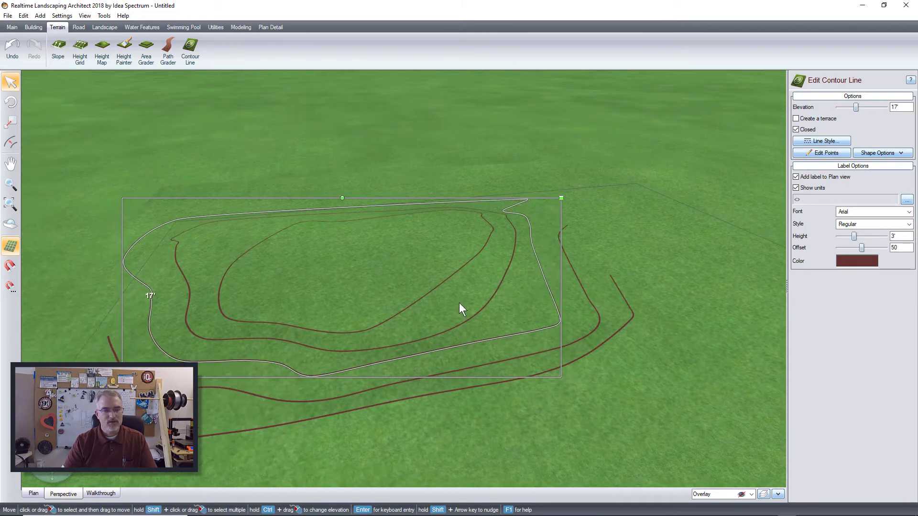
click(382, 456)
click(148, 304)
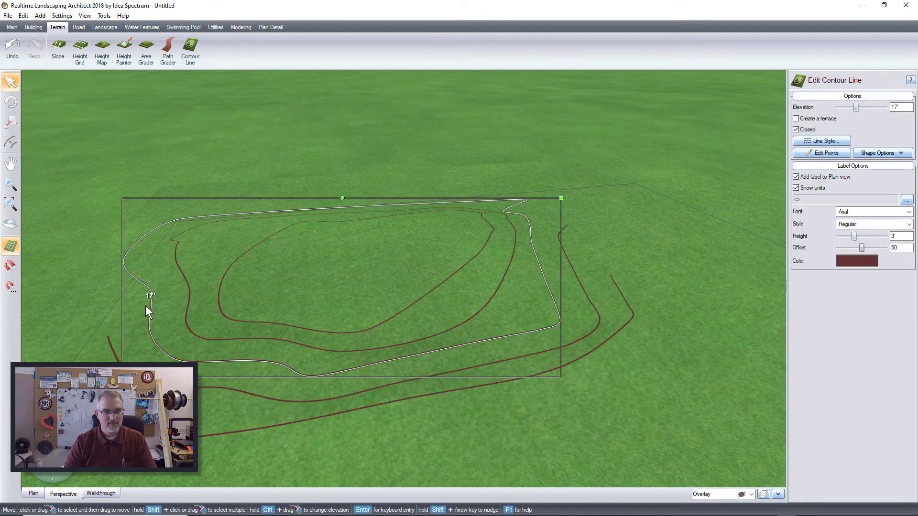
click(188, 315)
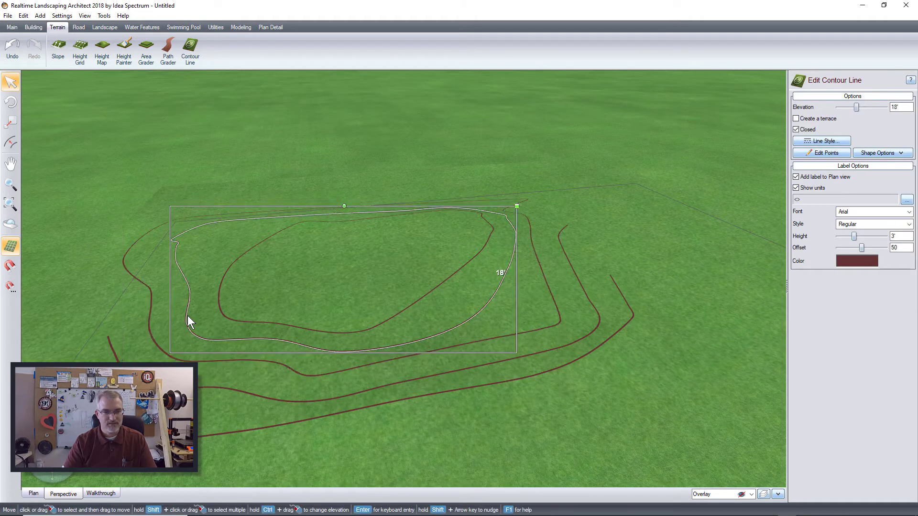
Step: Format the 19' contour line's label with the Arial Black font, a height of 5'-4" and an offset of 43
click(469, 263)
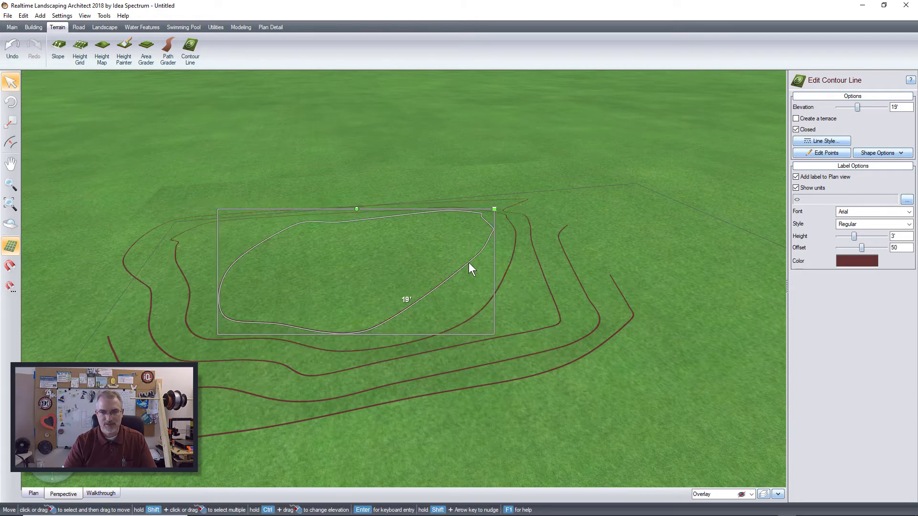
click(862, 236)
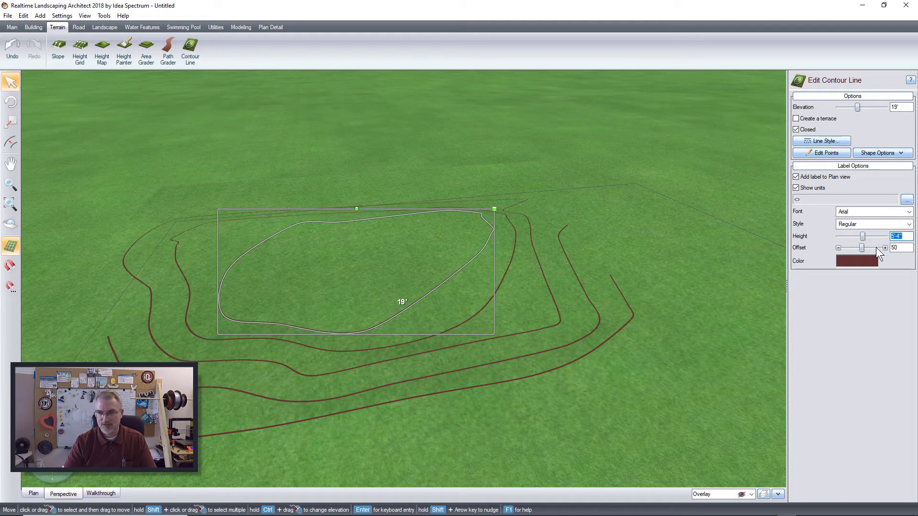
mouse_move(862, 247)
mouse_down()
mouse_move(846, 248)
mouse_move(859, 248)
mouse_up()
click(869, 224)
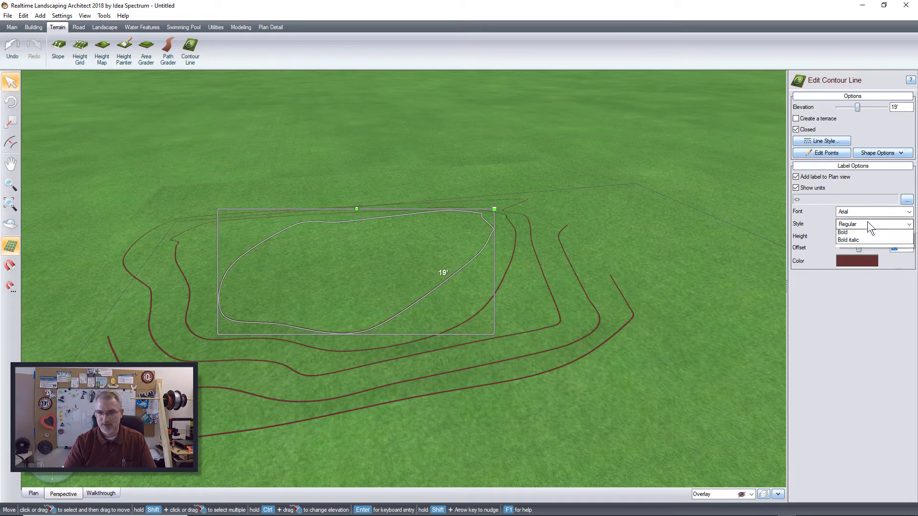
click(868, 221)
click(882, 215)
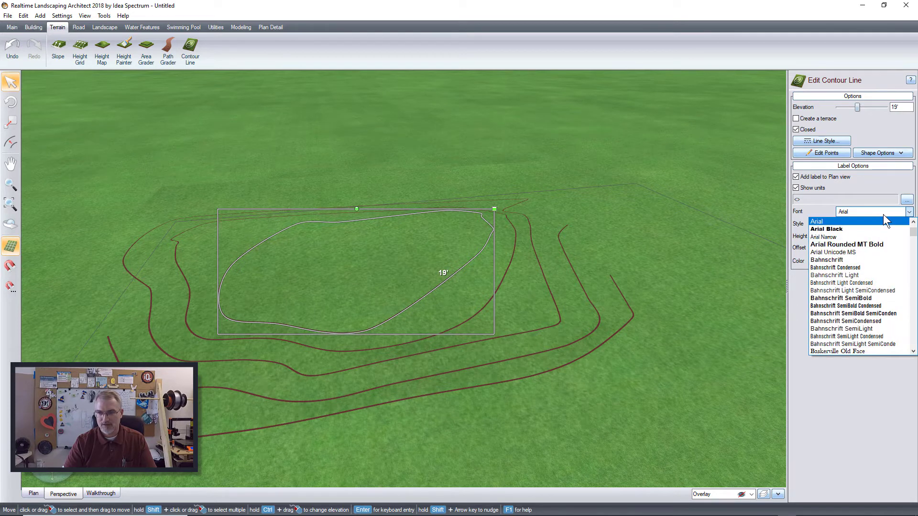
click(854, 229)
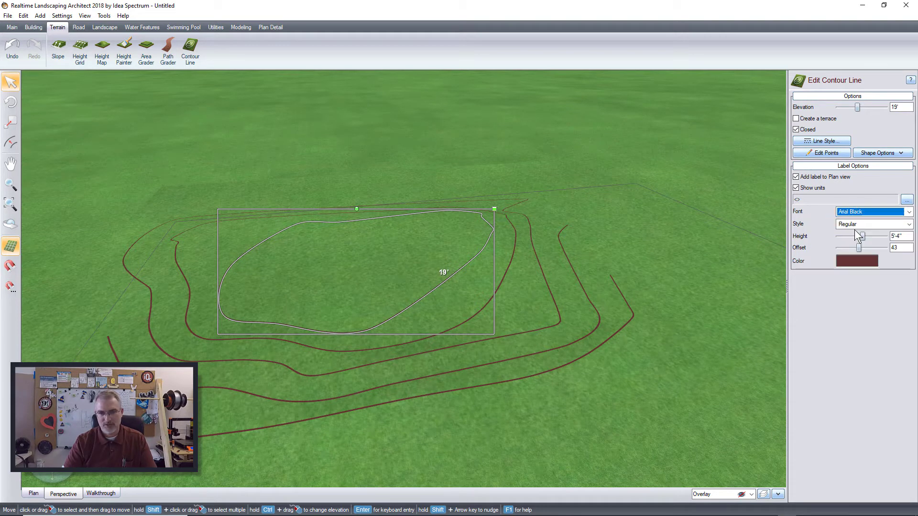
click(853, 266)
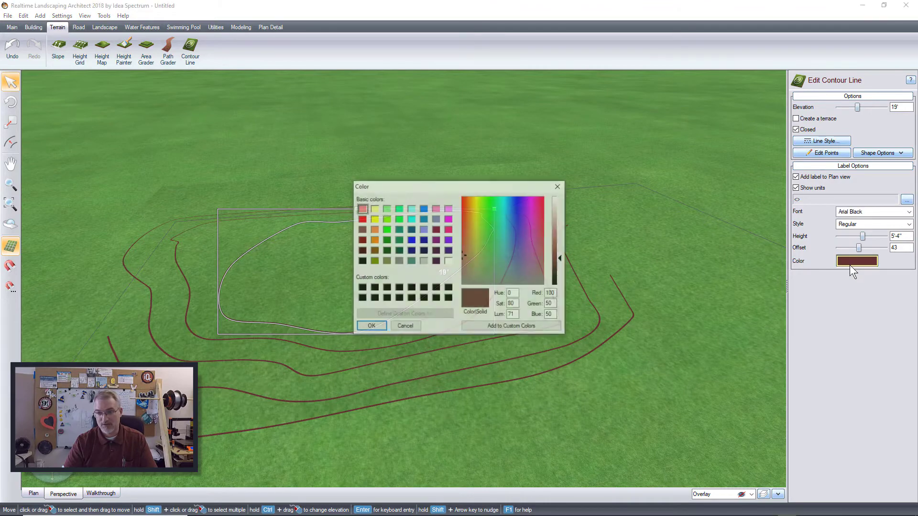
click(559, 186)
Step: Hide the contour_layer so the bare terrain can be inspected in perspective at a low angle
middle_drag(759, 386, 653, 330)
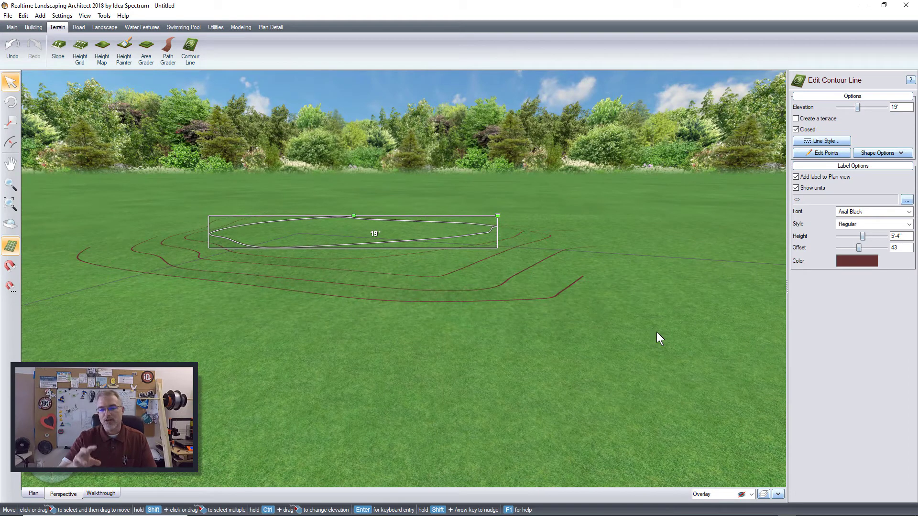
click(764, 496)
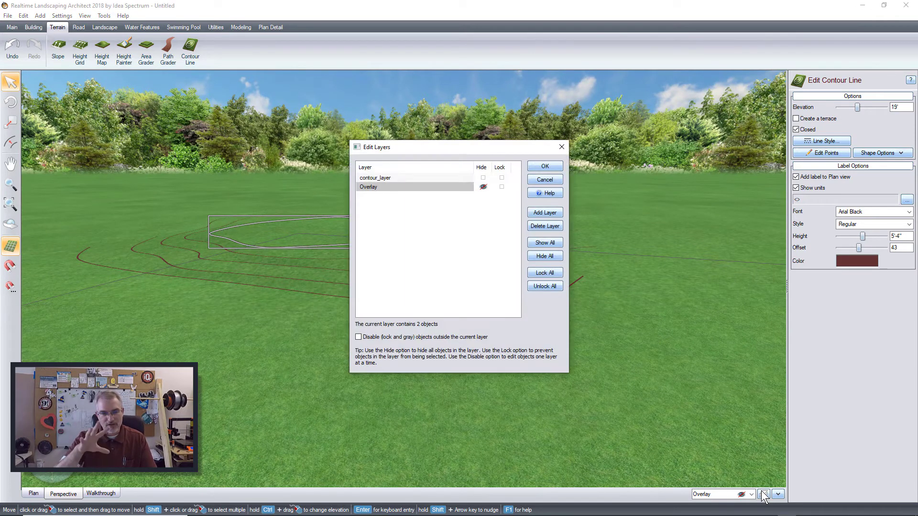
click(482, 178)
click(544, 167)
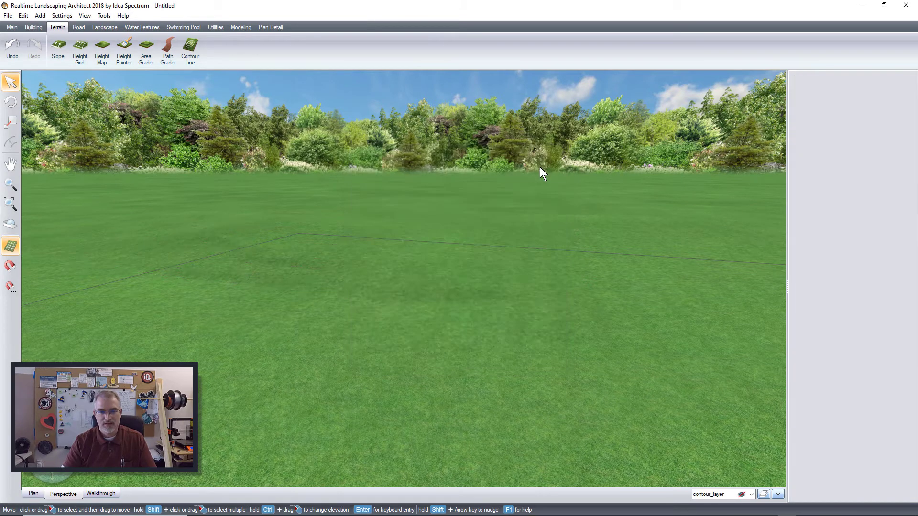
scroll(481, 322, up, 3)
right_drag(461, 305, 489, 329)
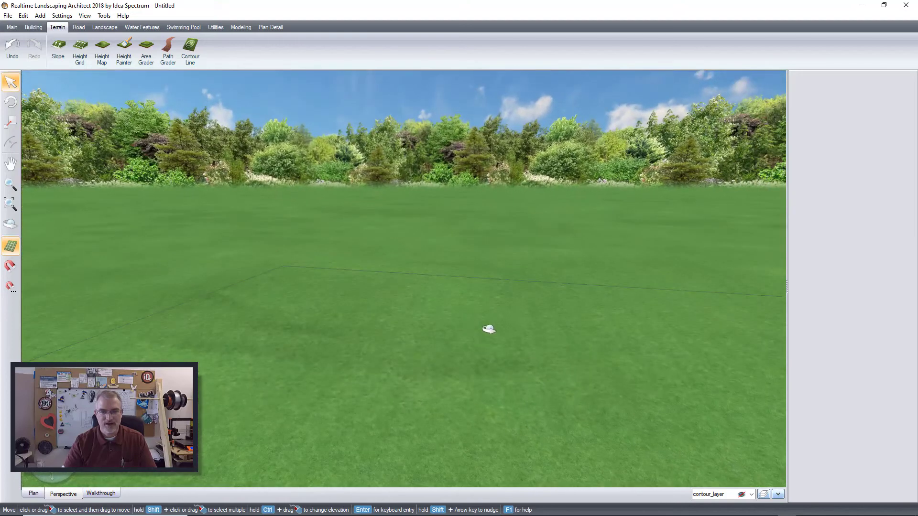
Step: Add a new layer named house to the project
click(765, 495)
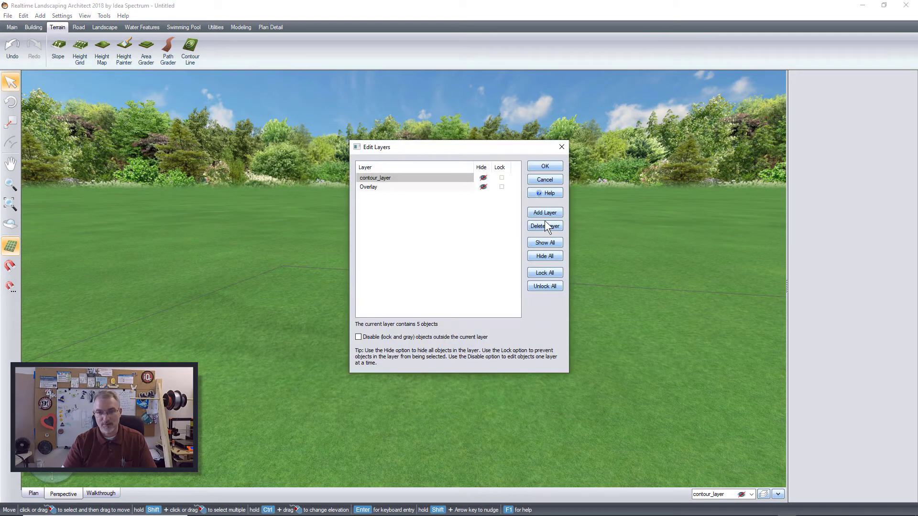
click(544, 212)
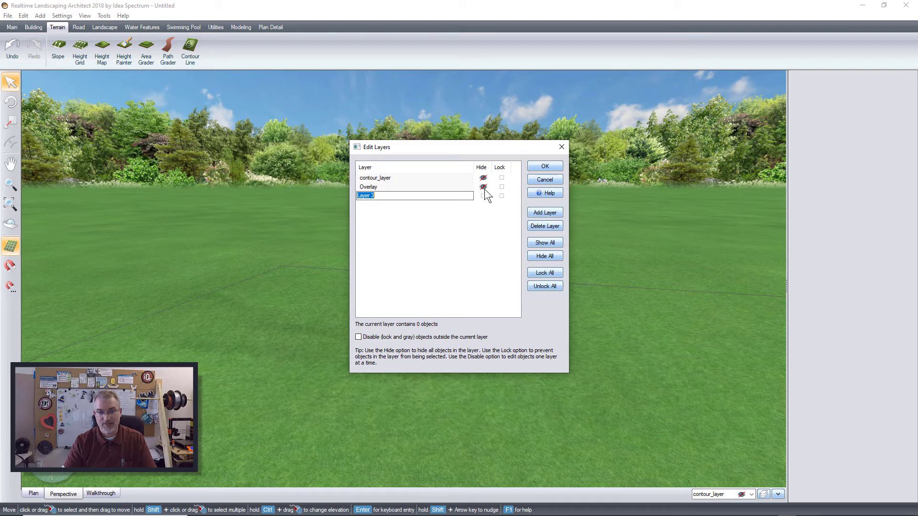
text(house)
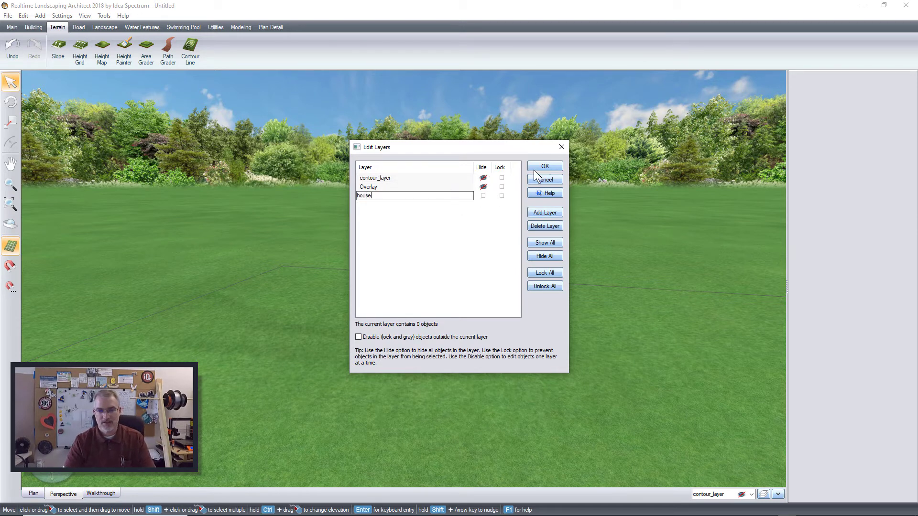
click(540, 169)
Step: Return to the plan view and show the Overlay layer with the site plan
click(34, 493)
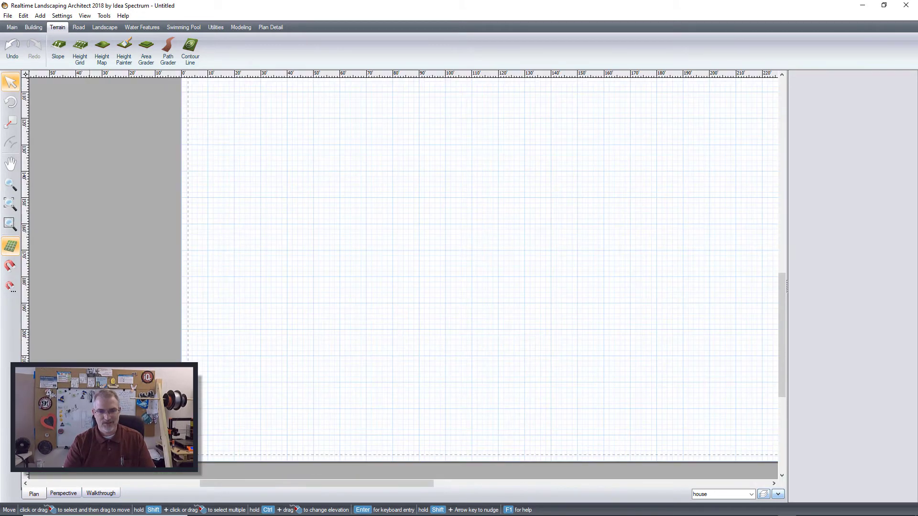
click(764, 494)
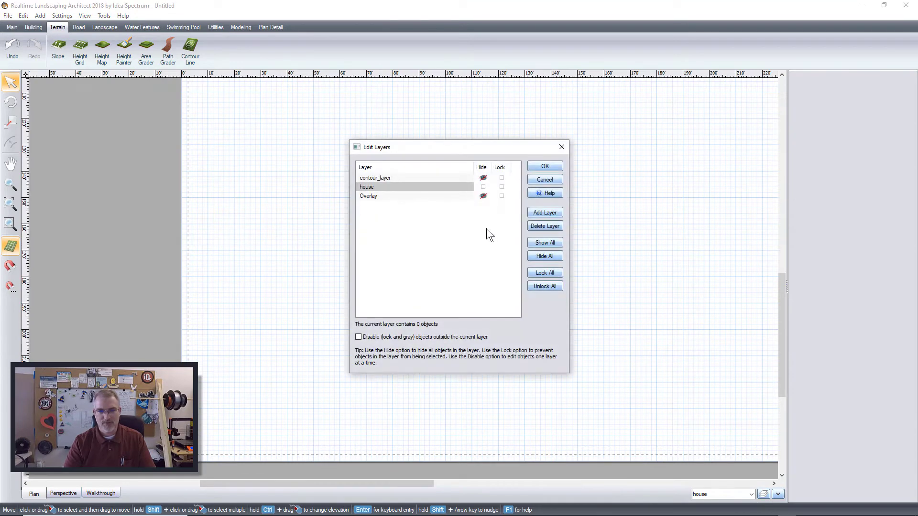
click(544, 166)
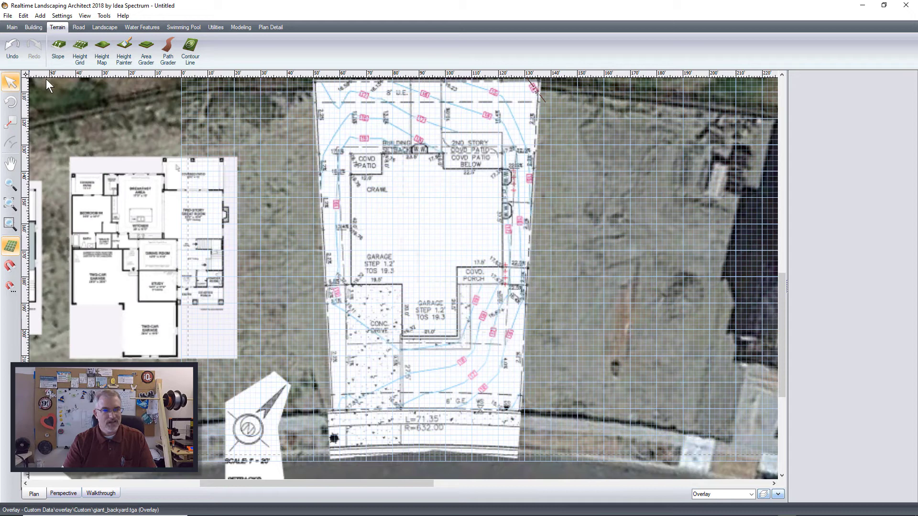
Step: Trace the house footprint on the site plan, about 2970 sq ft, leaving out the covered patios and covered porch
click(34, 29)
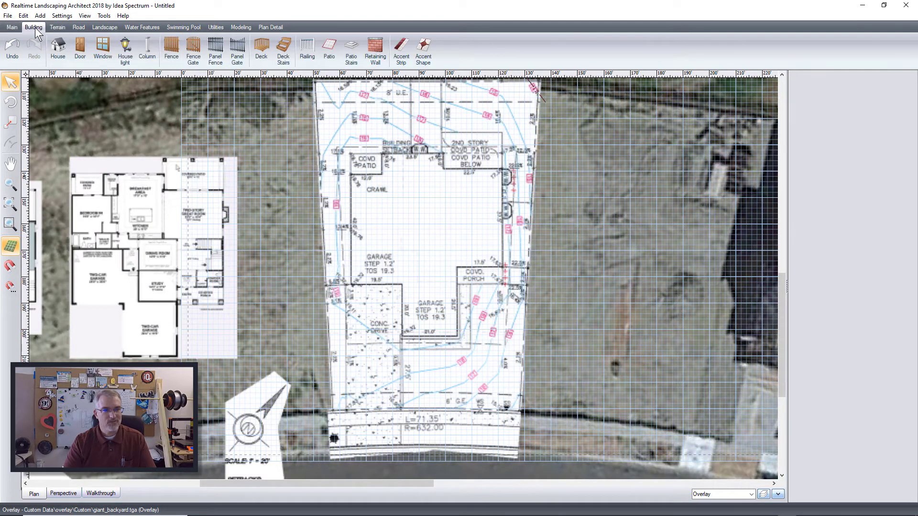
click(58, 50)
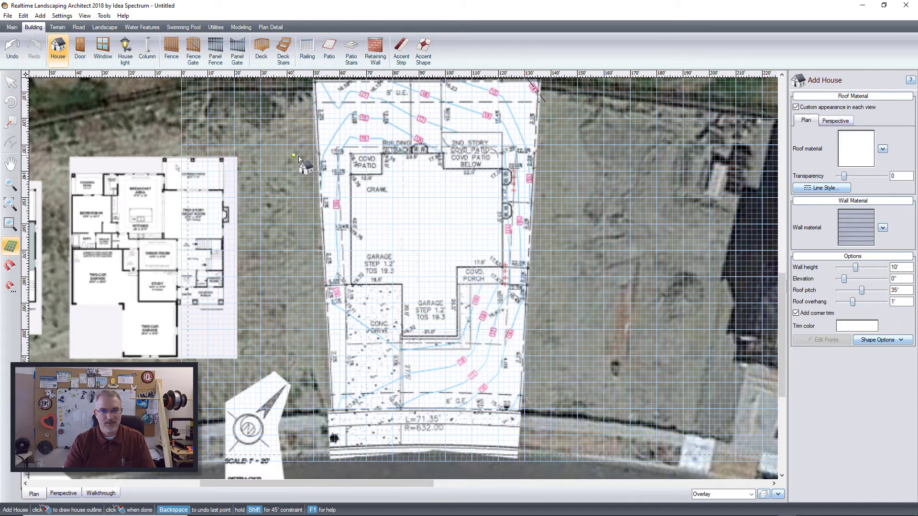
click(349, 174)
click(382, 173)
click(381, 154)
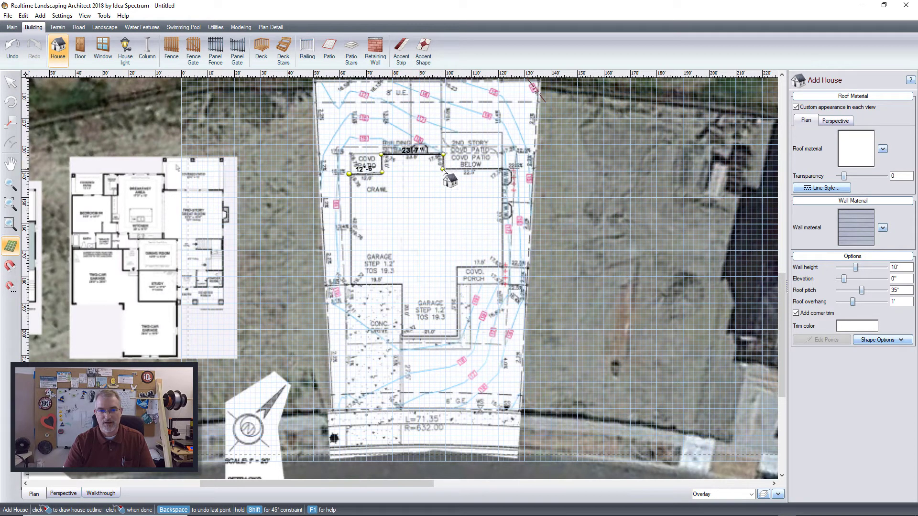
click(443, 169)
click(501, 169)
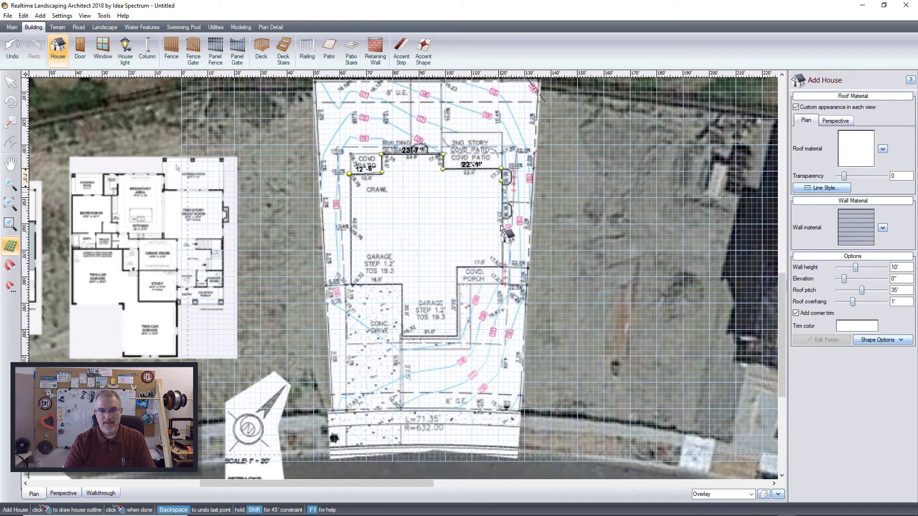
click(504, 267)
click(458, 267)
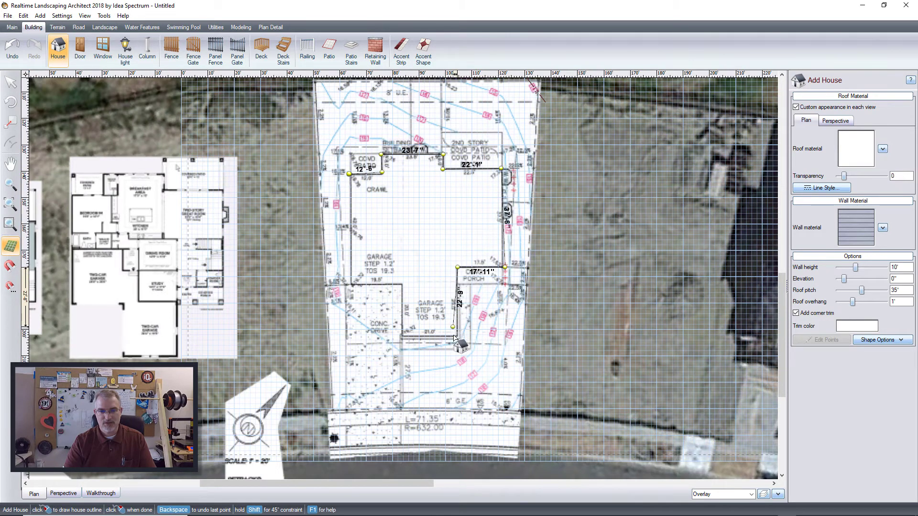
click(457, 335)
click(402, 337)
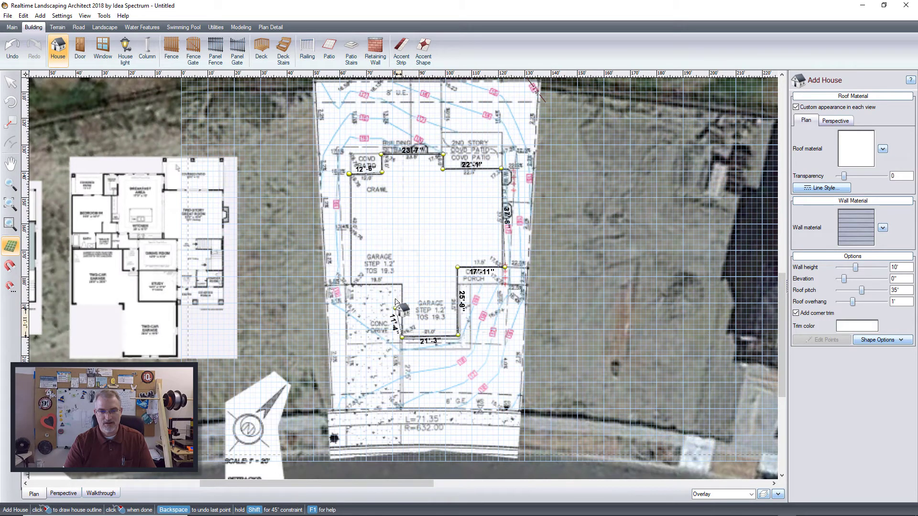
click(350, 285)
click(349, 174)
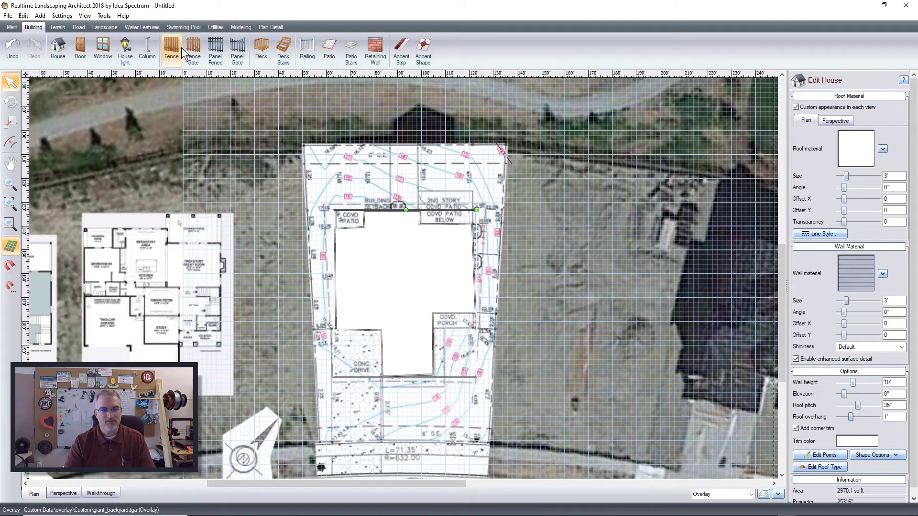
Step: Draw a fence about 335' long along both side lot lines and the rear lot line, leaving the street side open
click(179, 48)
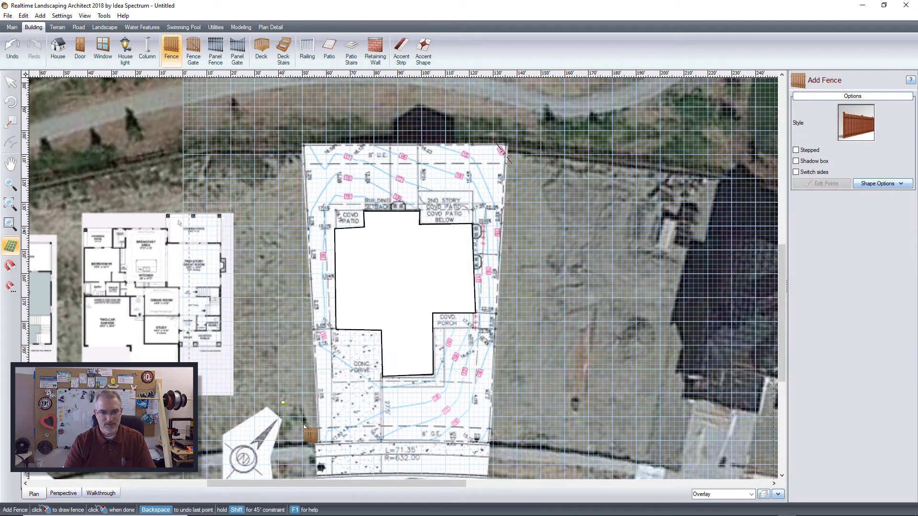
click(317, 441)
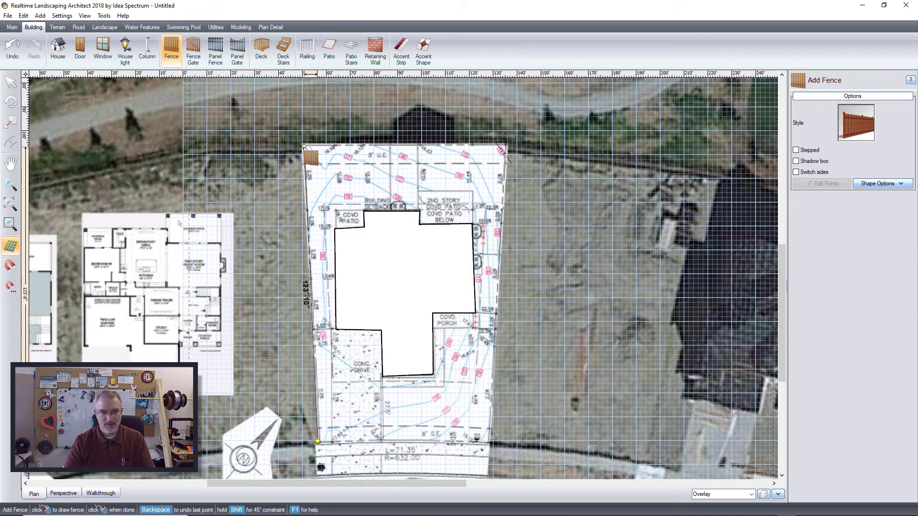
click(303, 145)
click(508, 143)
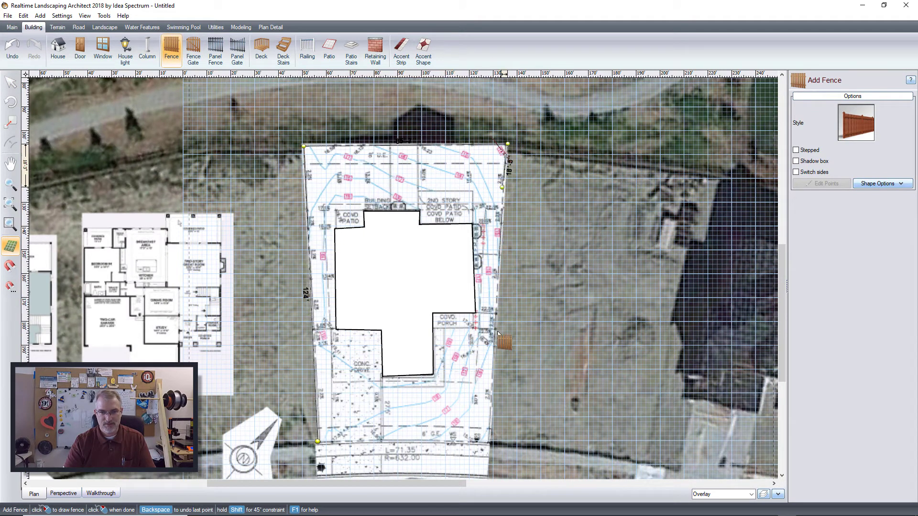
click(491, 442)
right_click(491, 442)
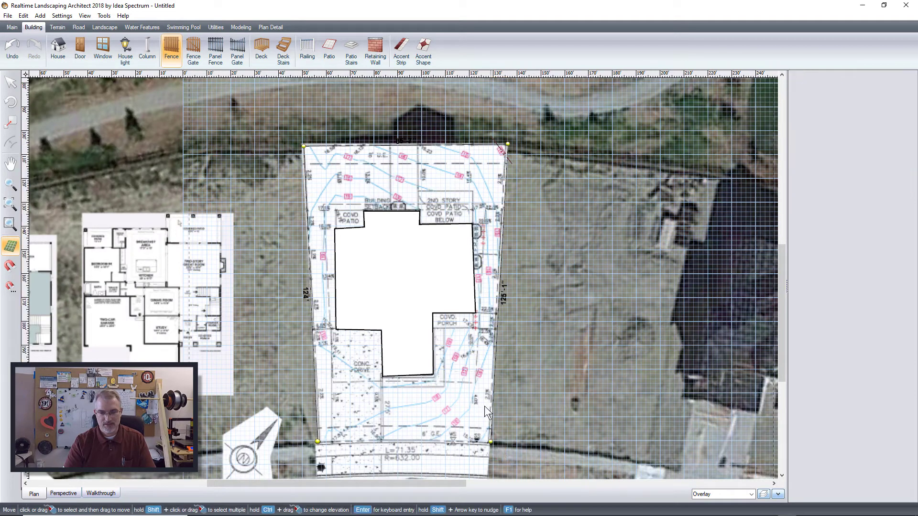
Step: Switch to the perspective view, hide the Overlay layer and show the contour_layer
click(63, 493)
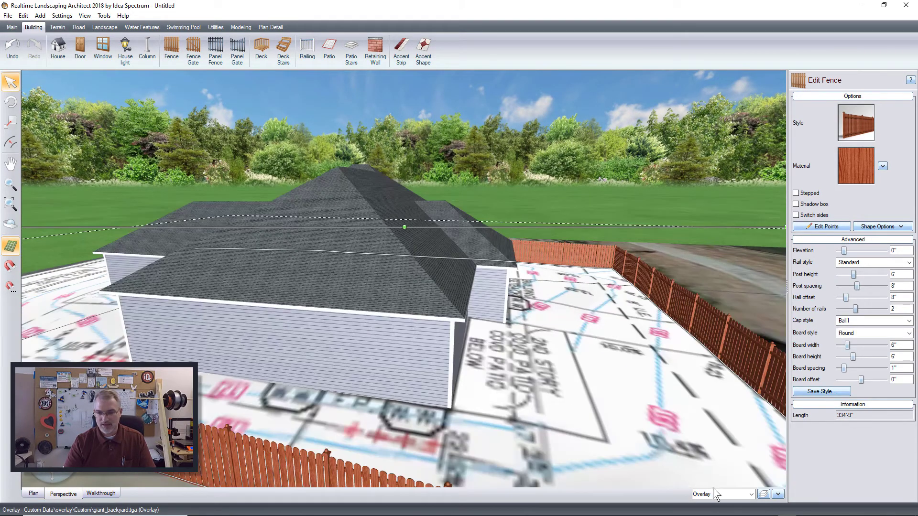
click(763, 494)
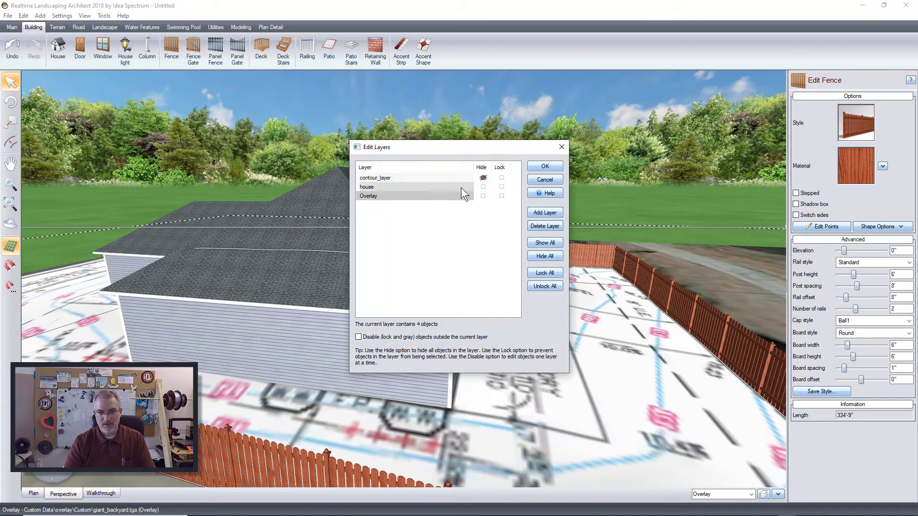
click(483, 178)
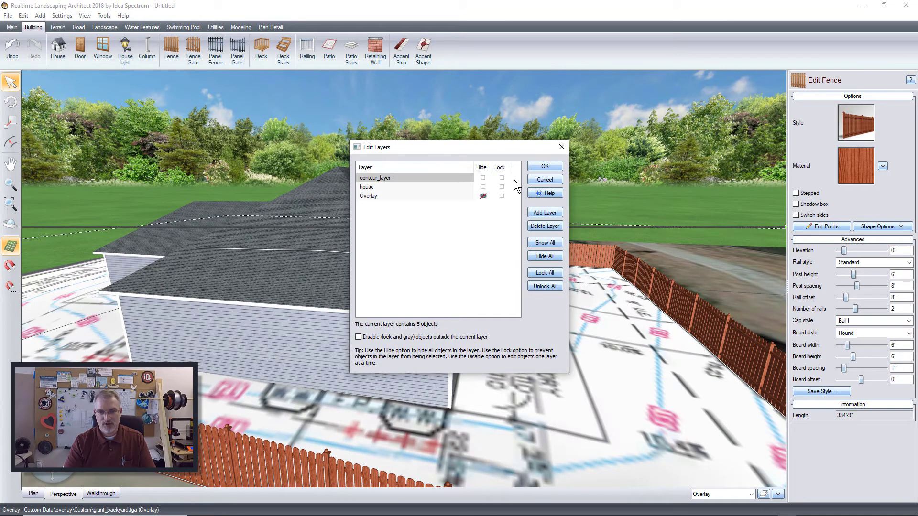
click(544, 167)
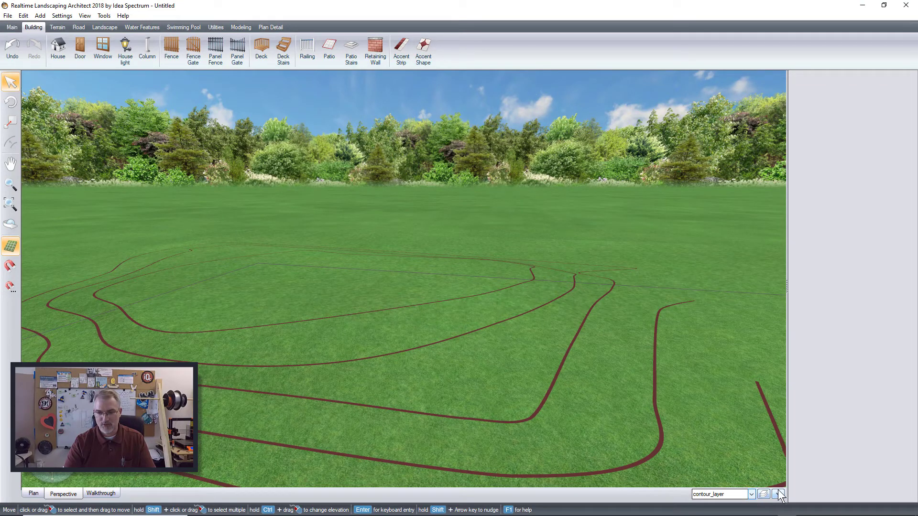
Step: Show the Overlay layer again in the perspective view
click(764, 494)
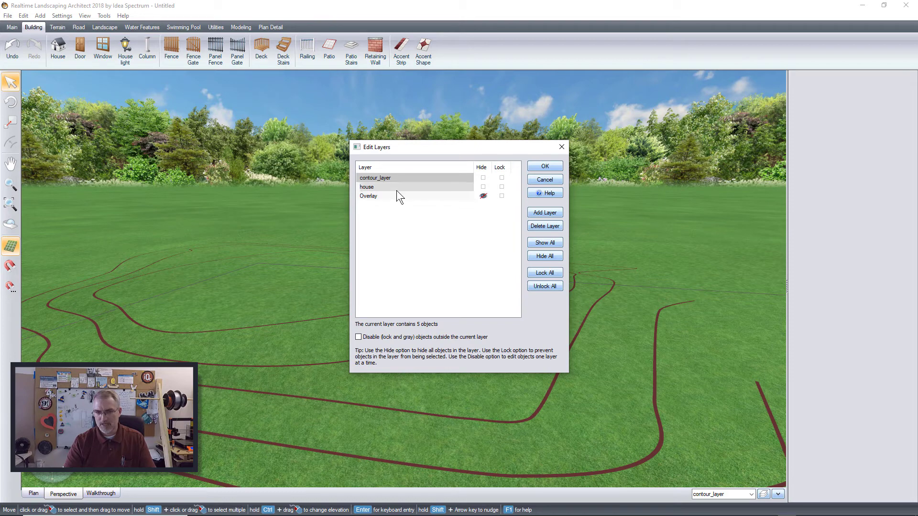
click(482, 196)
click(545, 167)
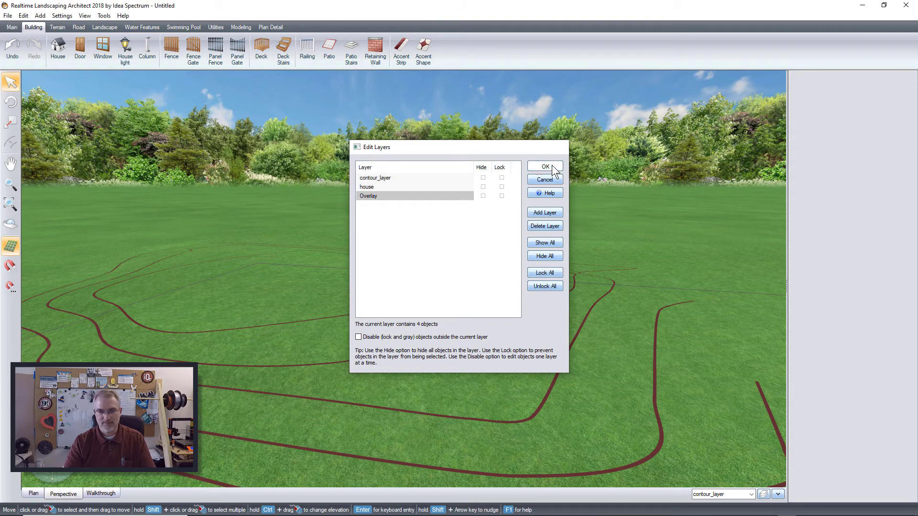
Step: Try to move the house to the house layer from the perspective view
right_click(372, 366)
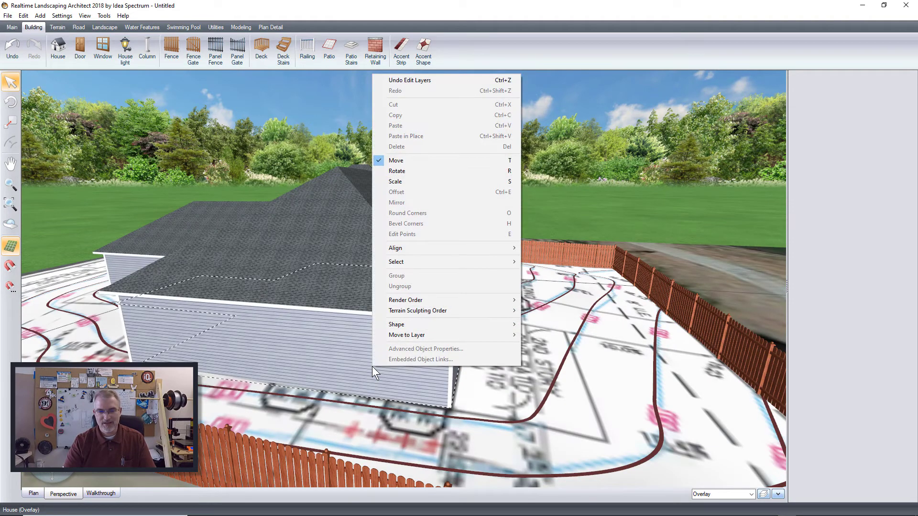
mouse_move(418, 337)
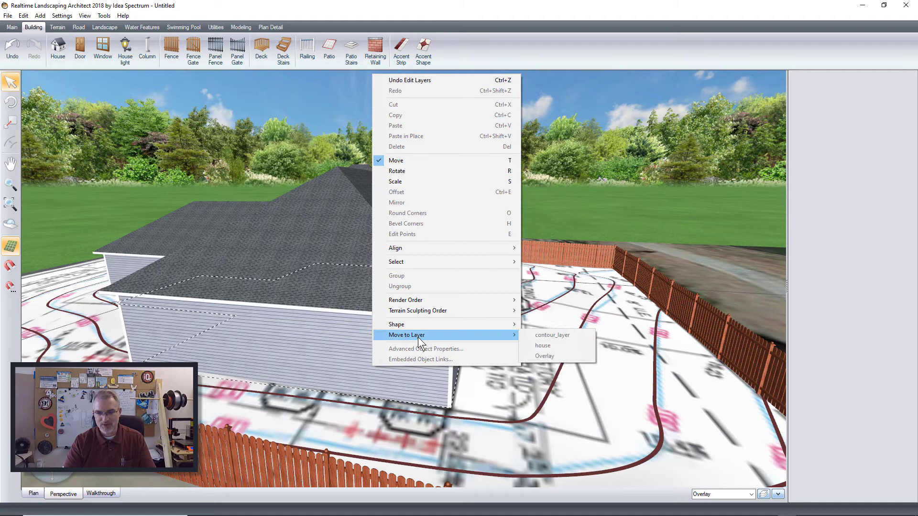
click(542, 345)
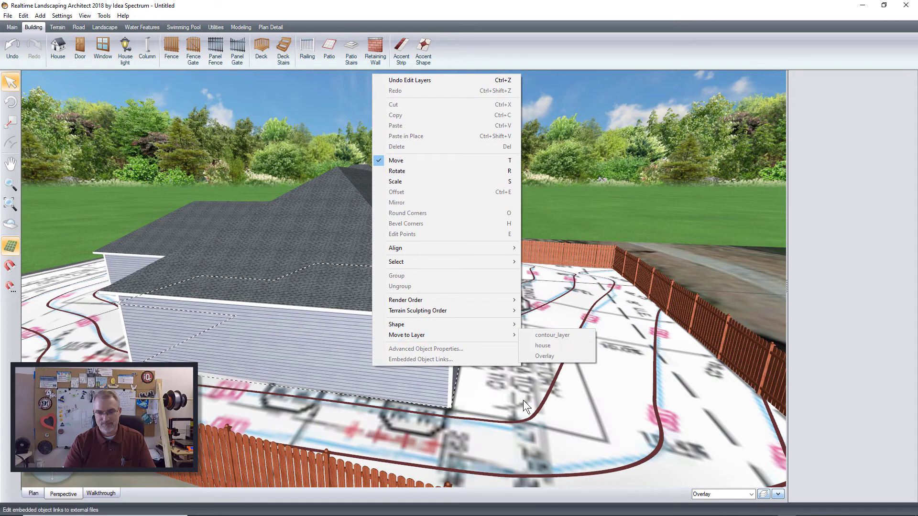
Step: Switch to the plan view and move the house to the house layer
click(35, 494)
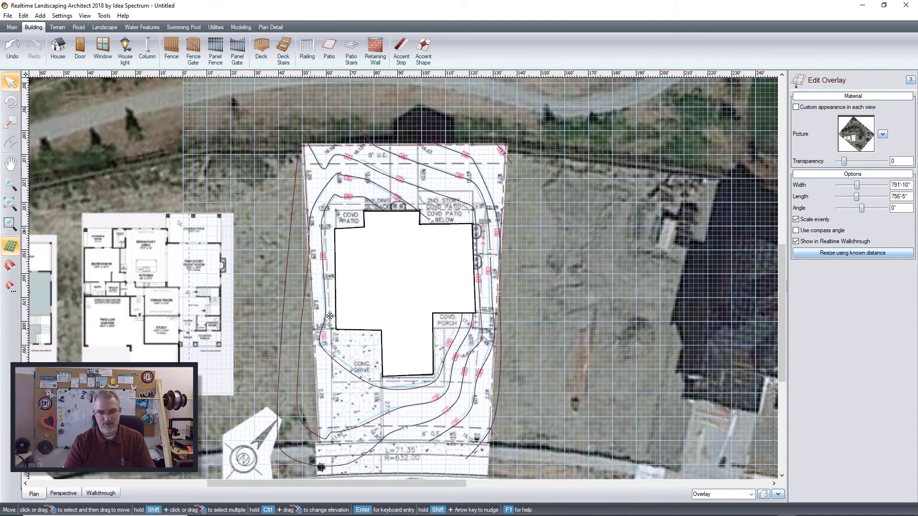
right_click(391, 295)
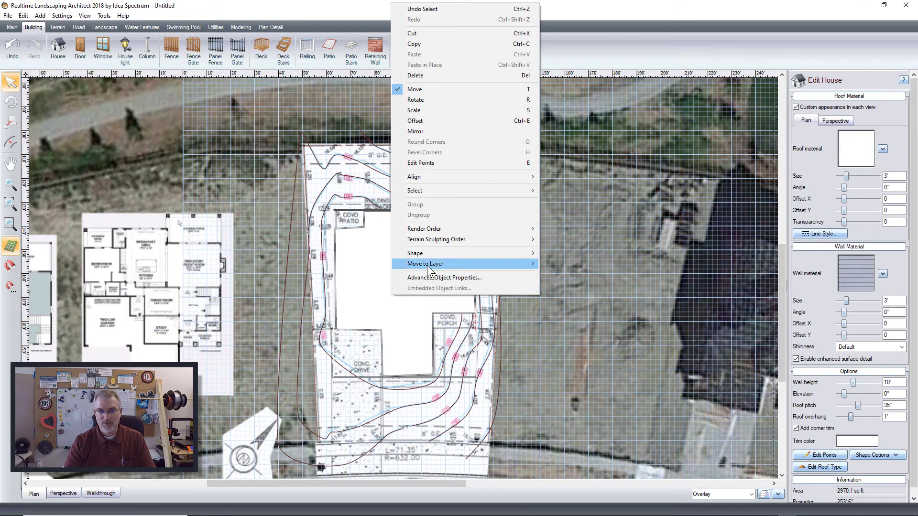
mouse_move(426, 266)
click(554, 274)
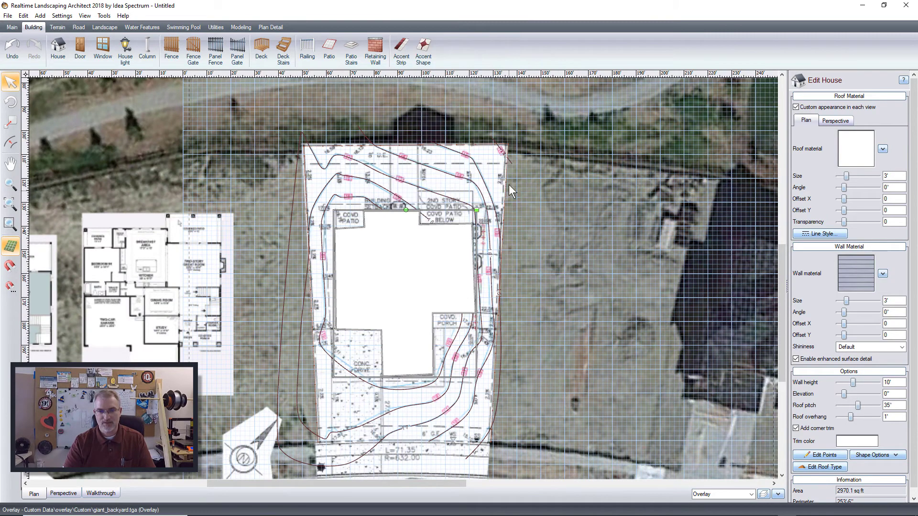
Step: Move the fence around the lot to the house layer
click(506, 179)
right_click(506, 180)
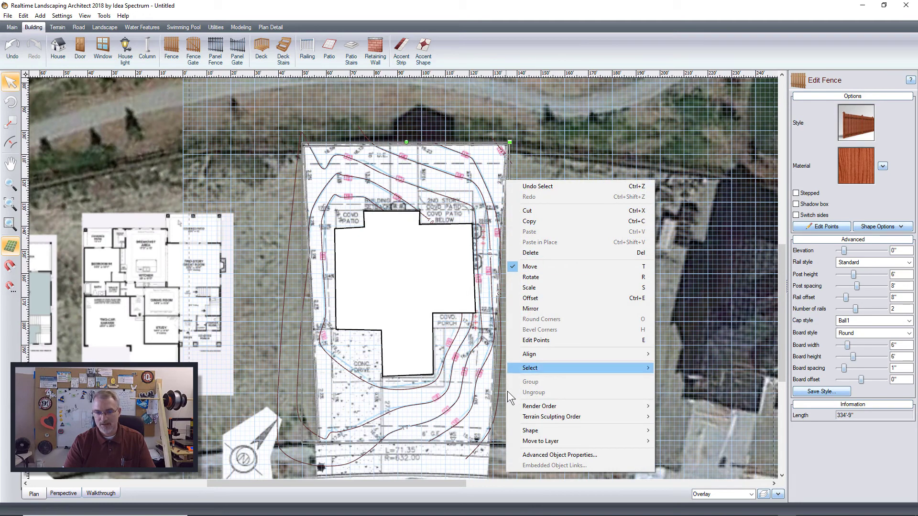
mouse_move(535, 441)
click(679, 451)
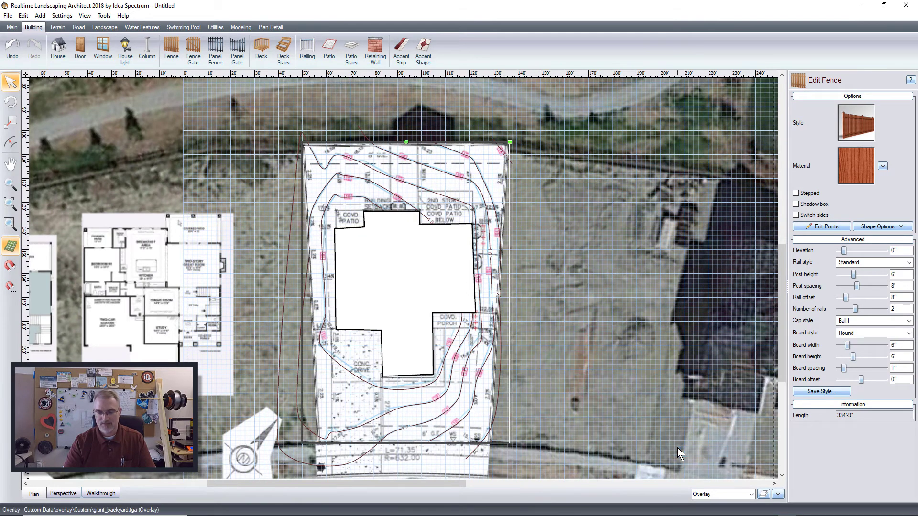
Step: Return to the perspective view and hide the Overlay layer
click(63, 493)
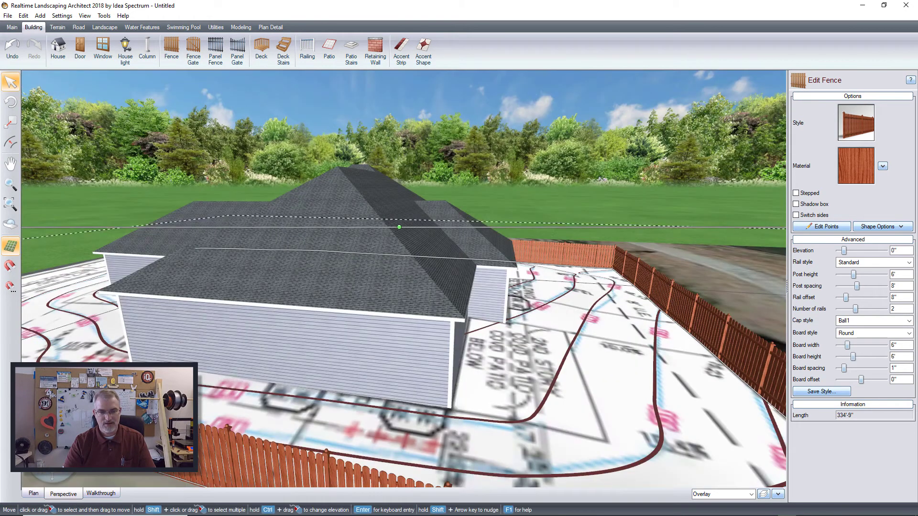
click(763, 495)
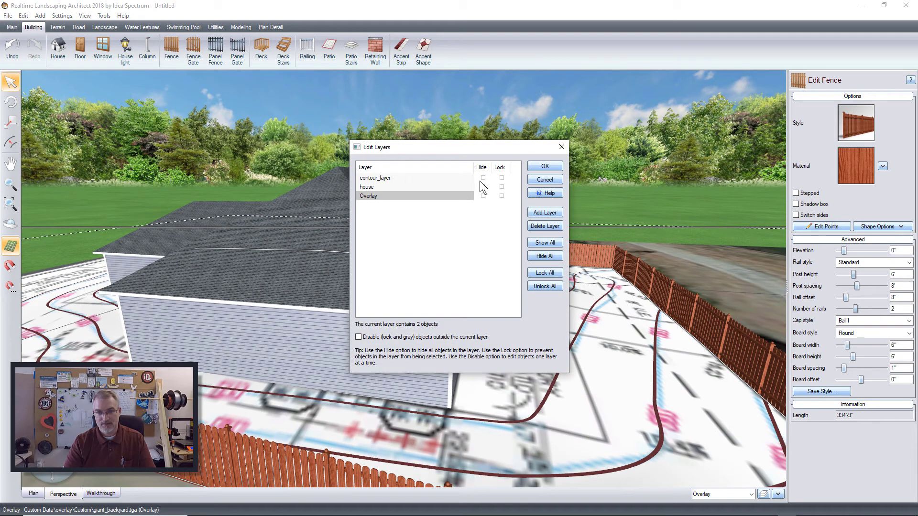
click(483, 196)
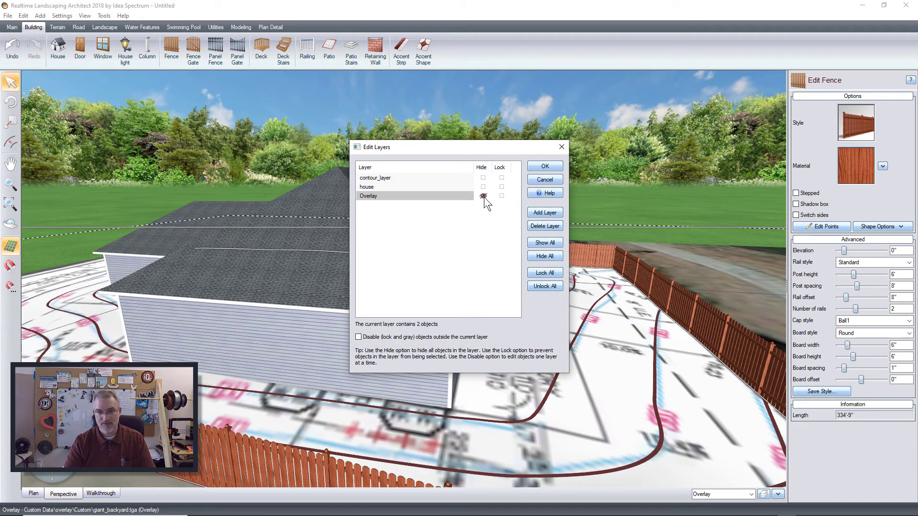
click(540, 166)
Step: Hide the contour_layer as well, leaving the house layer shown
middle_drag(493, 336, 512, 354)
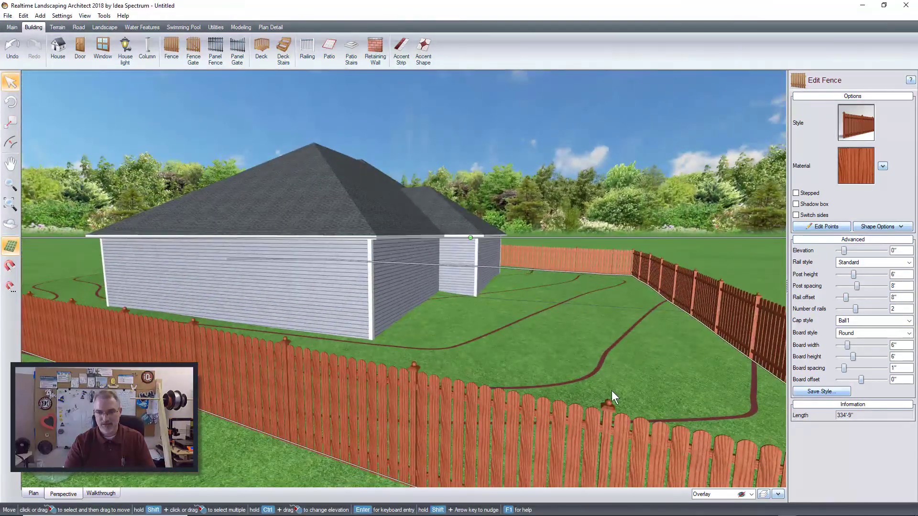
middle_drag(612, 391, 690, 420)
click(764, 494)
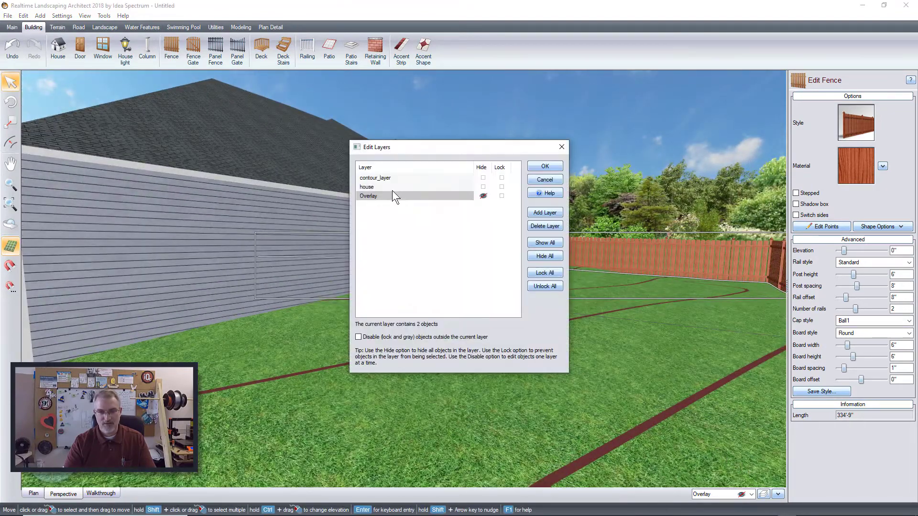
click(482, 177)
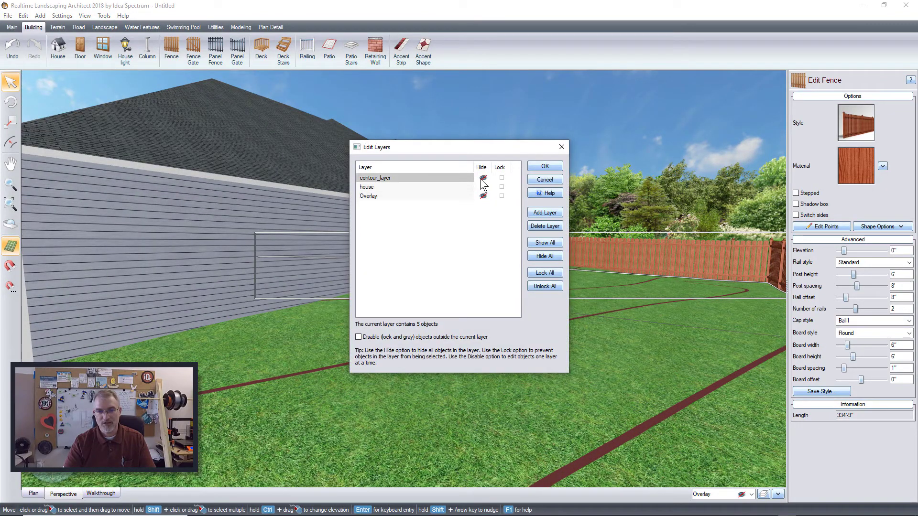
click(545, 166)
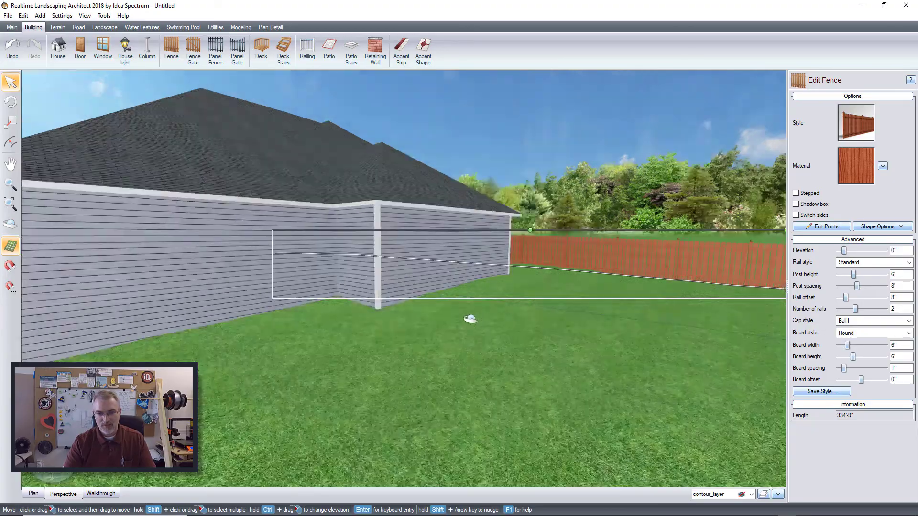
Step: Examine how the house and fence sit on the terrain from several angles, close up and from above
scroll(444, 311, up, 3)
scroll(498, 312, down, 3)
scroll(518, 320, up, 4)
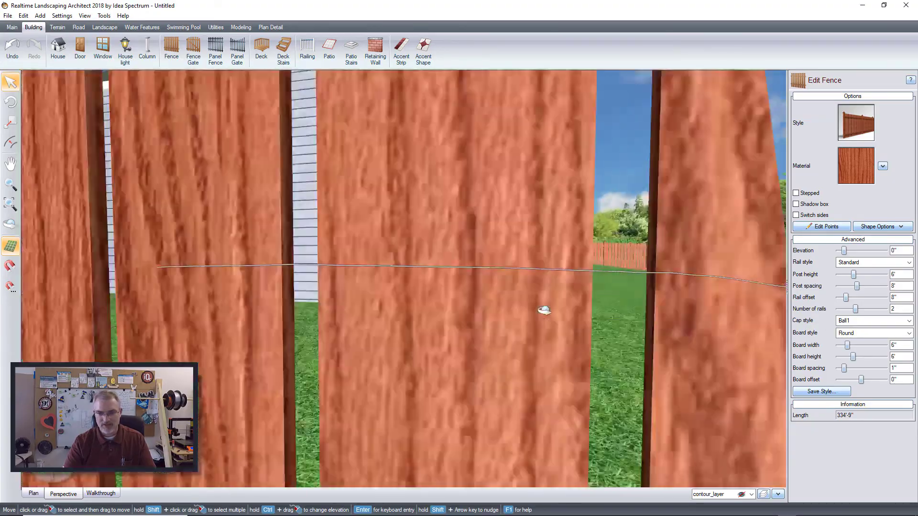
scroll(533, 321, down, 5)
scroll(517, 332, up, 3)
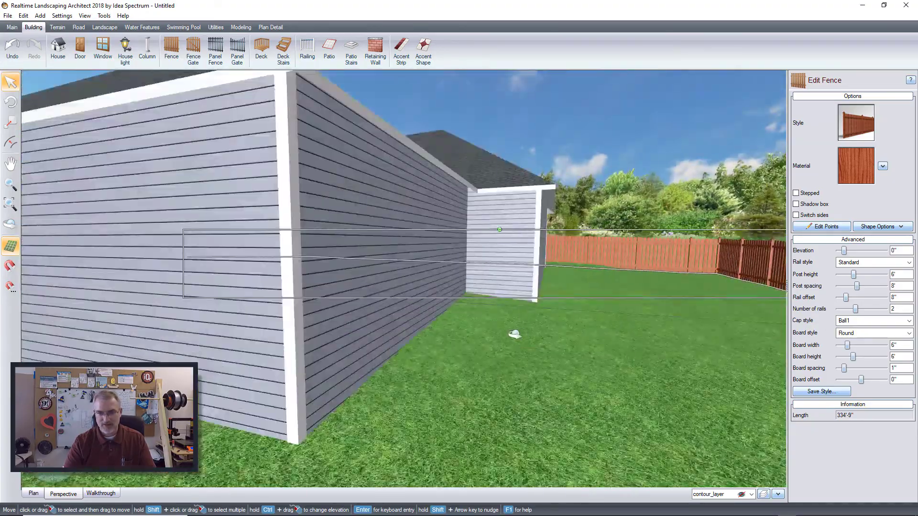
scroll(514, 335, down, 8)
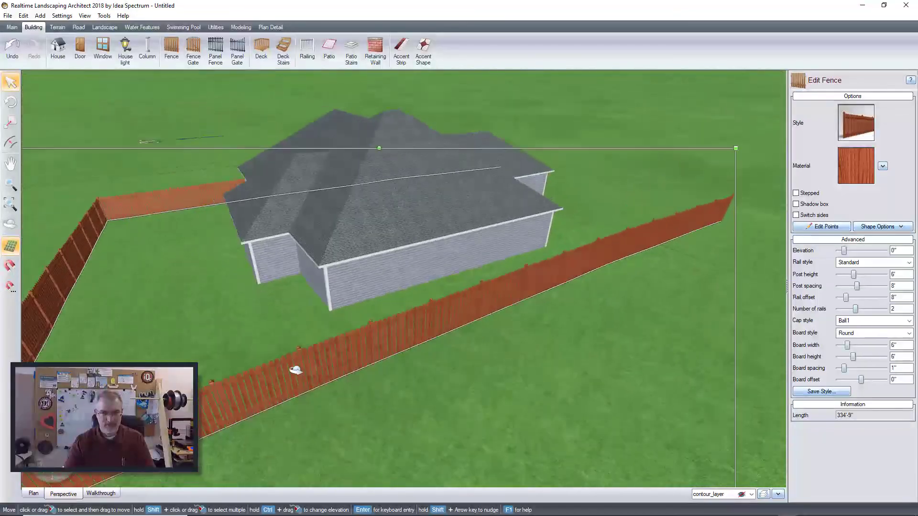
scroll(287, 363, up, 5)
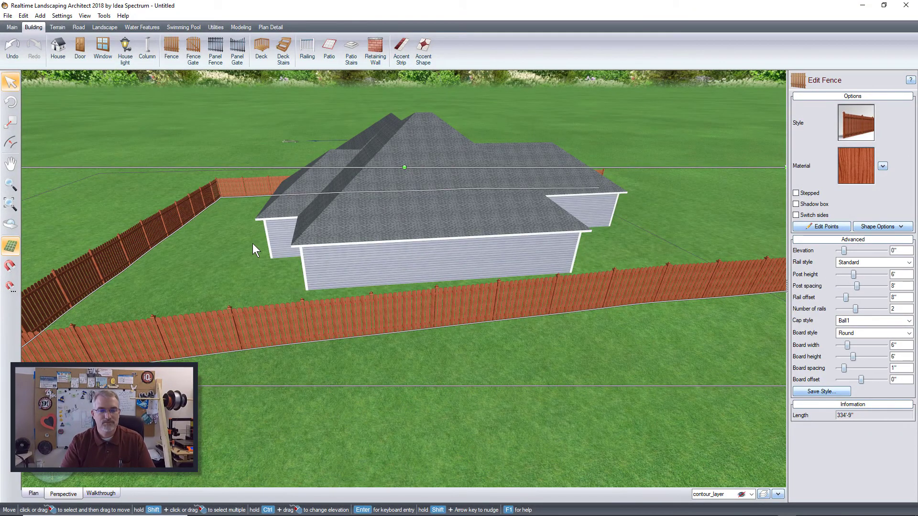
scroll(352, 248, up, 10)
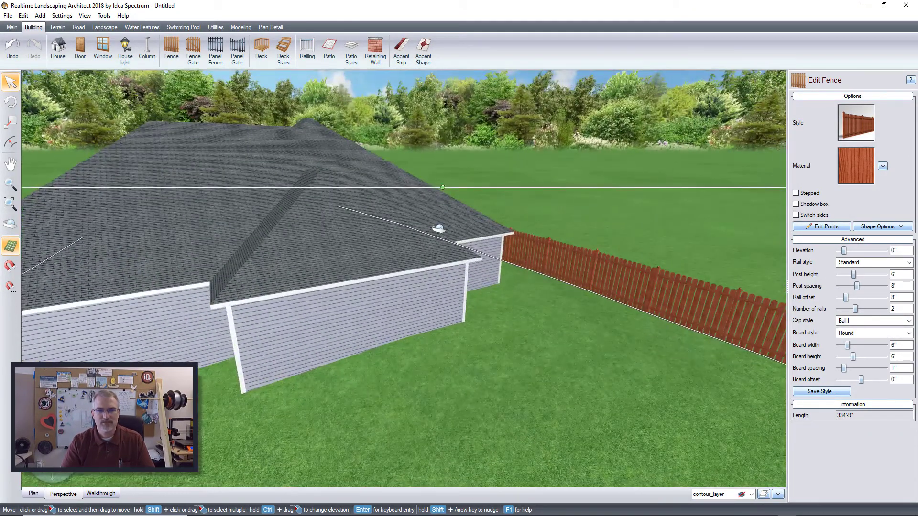
scroll(575, 365, up, 5)
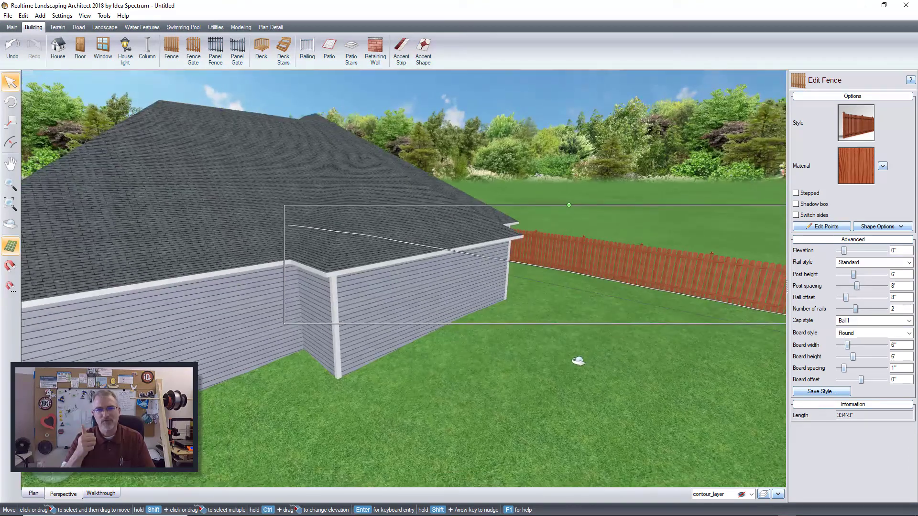